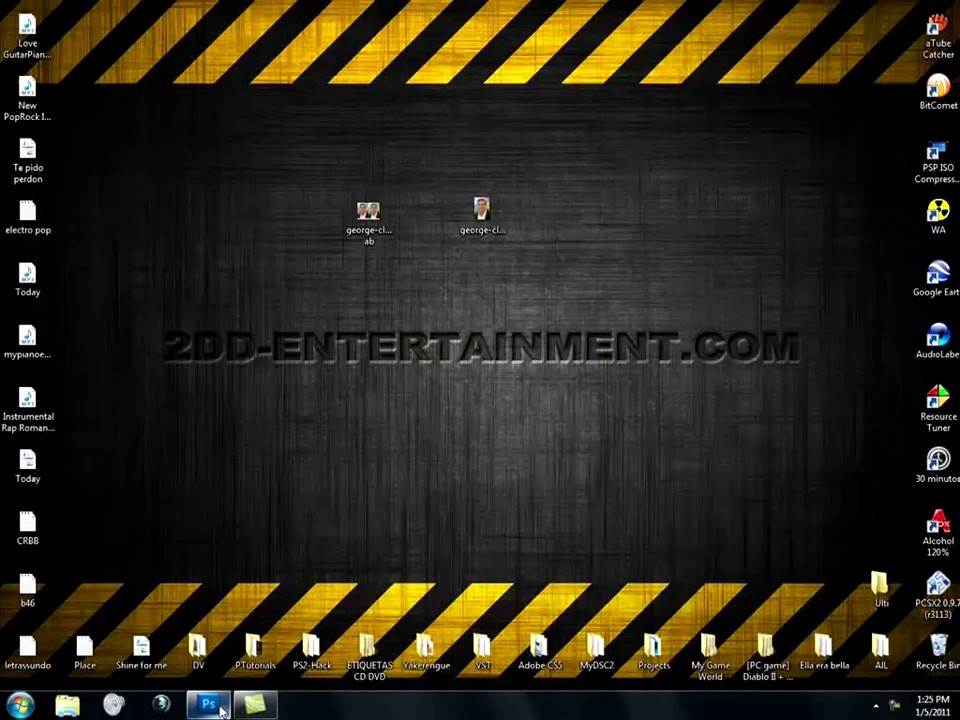
# Open the george-clooney ab before-and-after comparison image from the desktop.
pyautogui.doubleClick(383, 226)
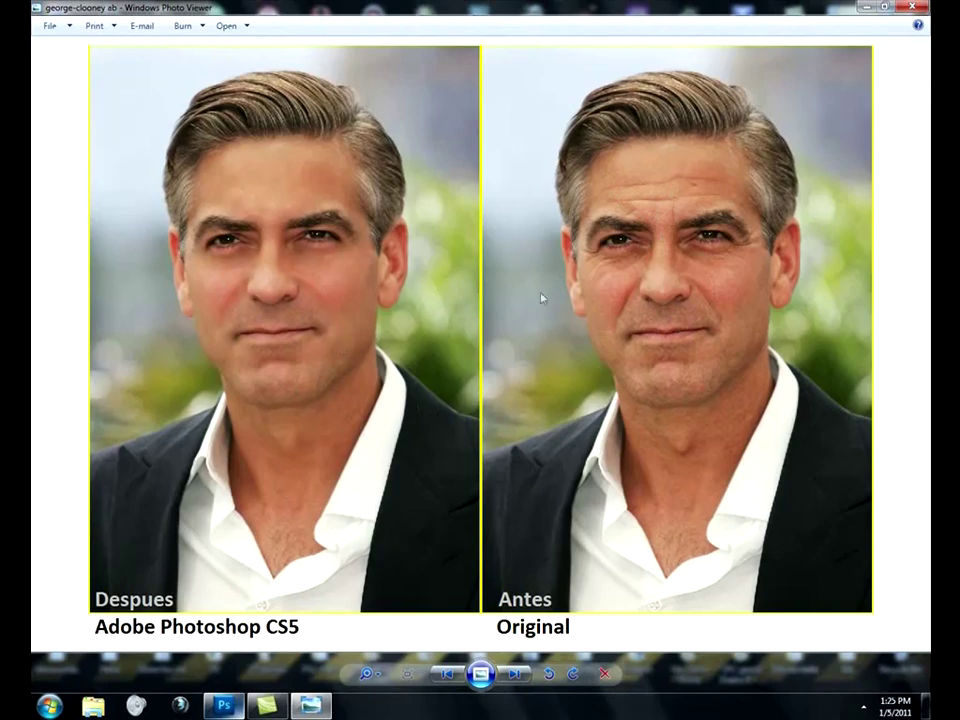
# Close the Despues/Antes comparison viewer and bring Photoshop back to the front.
pyautogui.click(925, 6)
pyautogui.click(222, 706)
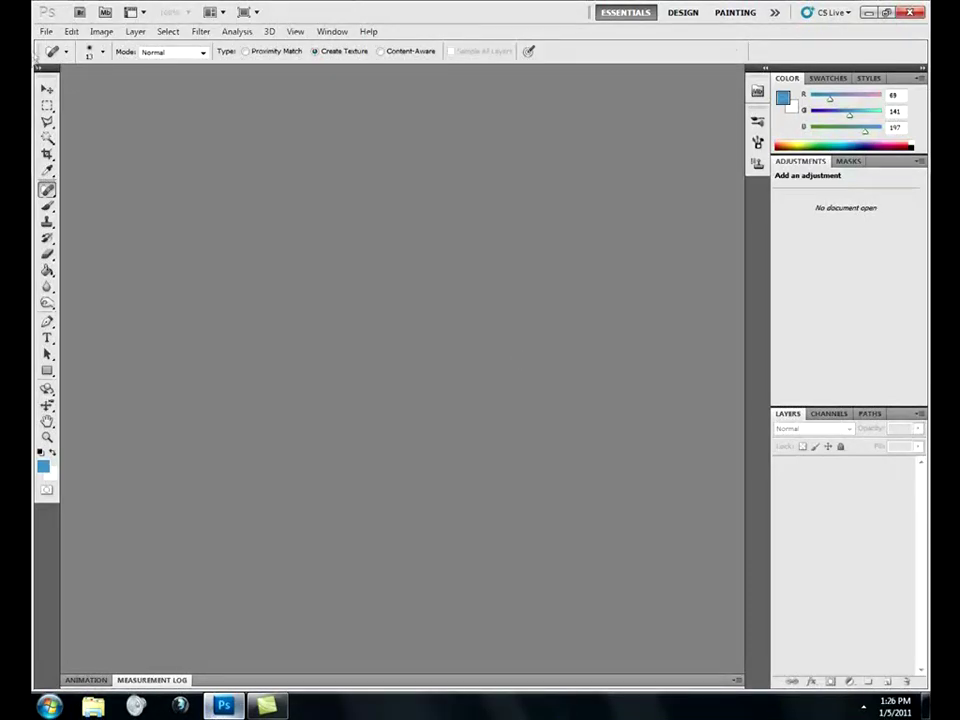
# Open george-clooney.png in Photoshop and duplicate its Background layer as Layer 1.
pyautogui.click(46, 31)
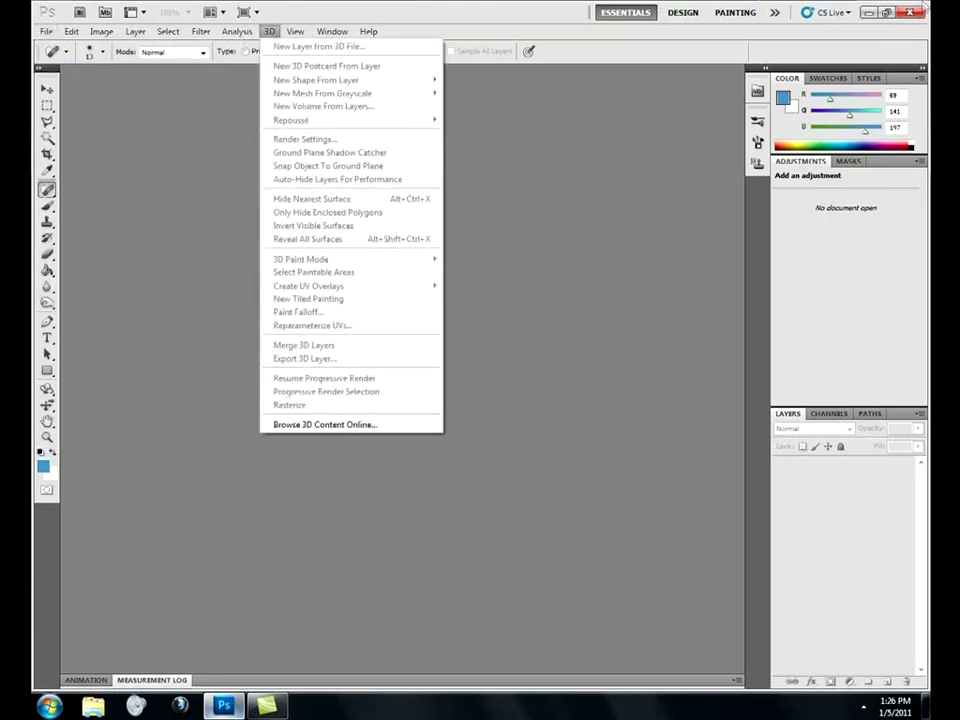
pyautogui.click(224, 706)
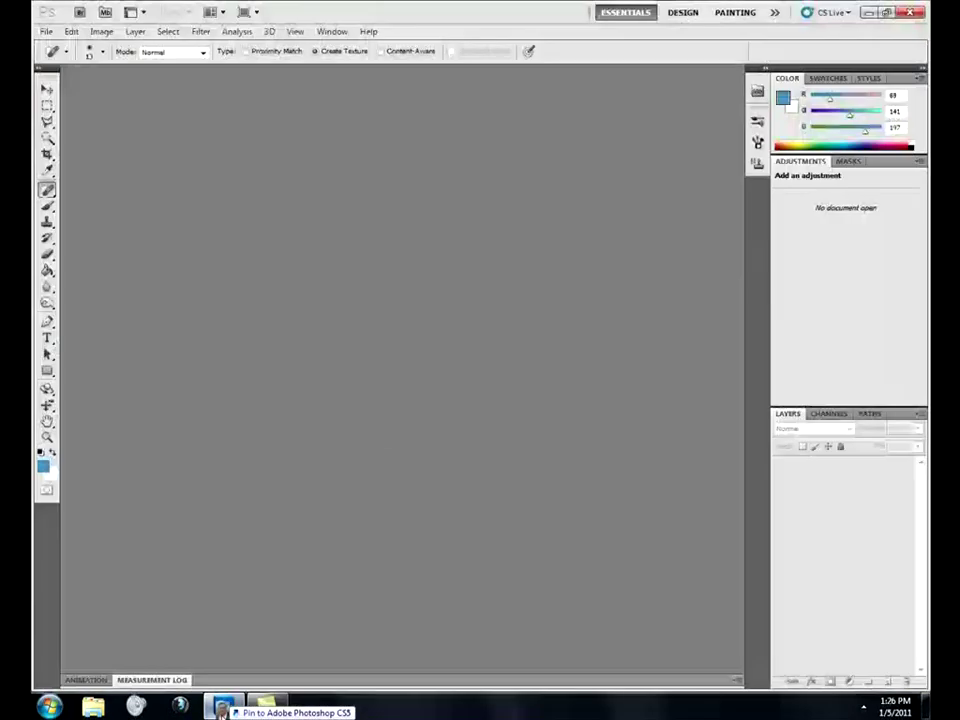
pyautogui.moveTo(477, 248); pyautogui.dragTo(373, 396)
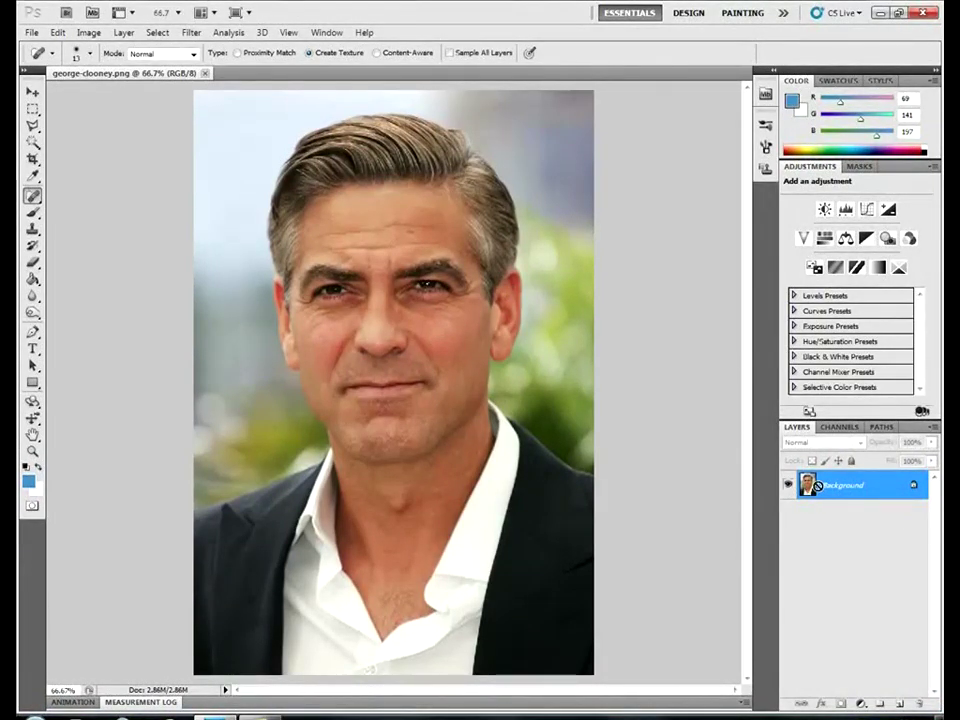
pyautogui.hotkey('ctrl', 'j')
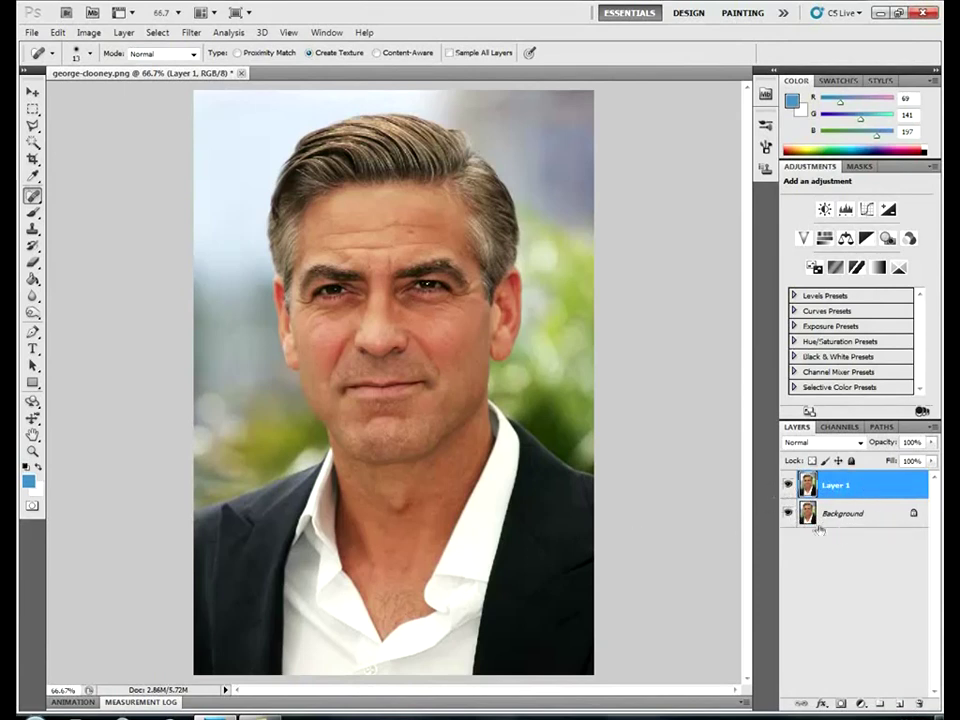
# Check the Background and Layer 1 layers, leaving Layer 1 active for editing.
pyautogui.click(820, 522)
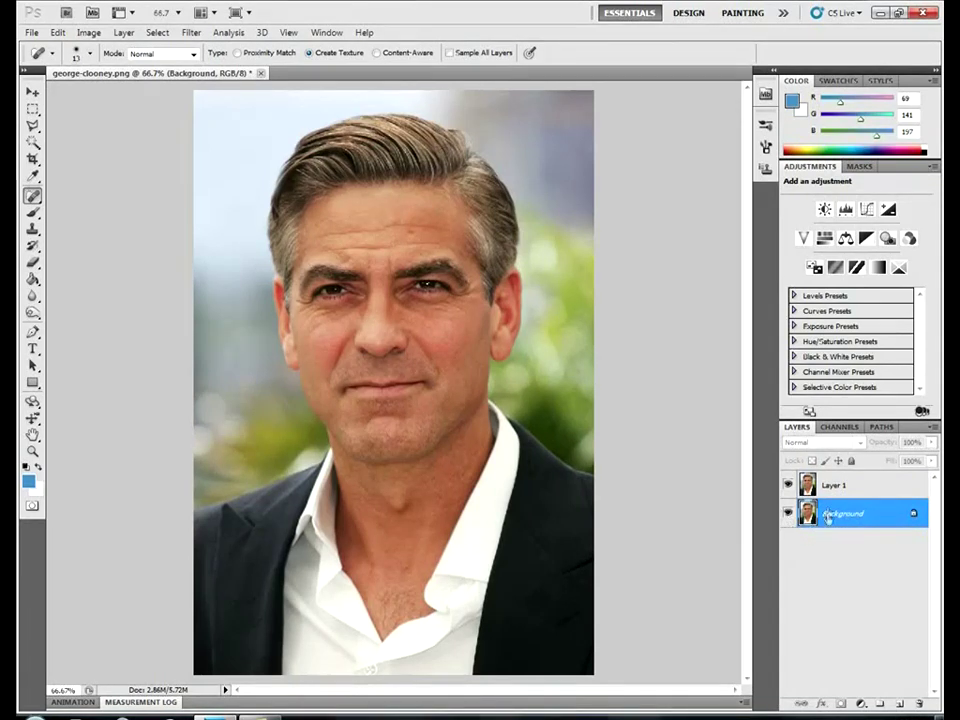
pyautogui.click(830, 486)
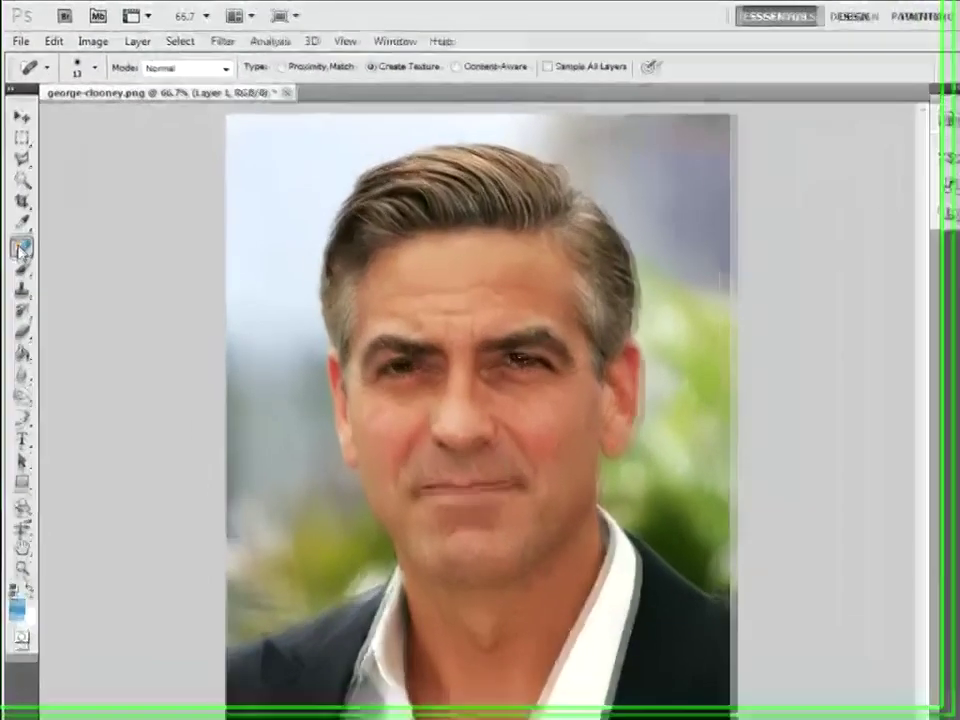
pyautogui.rightClick(33, 196)
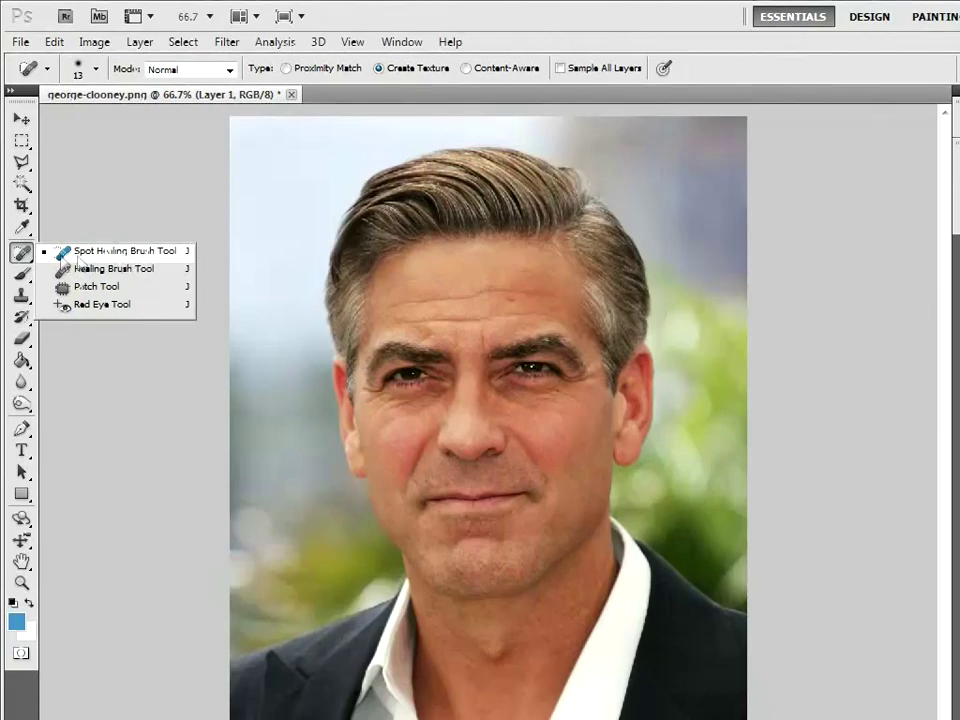
# Pick the Spot Healing Brush, zoom to 200%, and heal the eye-corner crow's-feet wrinkle.
pyautogui.click(127, 256)
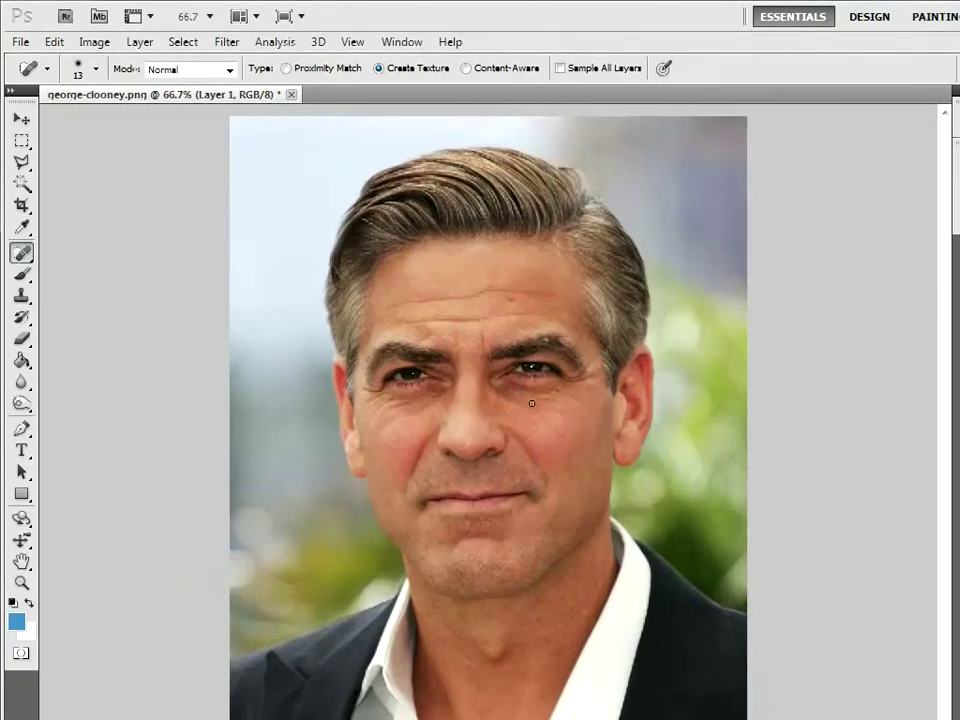
pyautogui.keyDown('alt'); pyautogui.scroll(2, 532, 403); pyautogui.keyUp('alt')
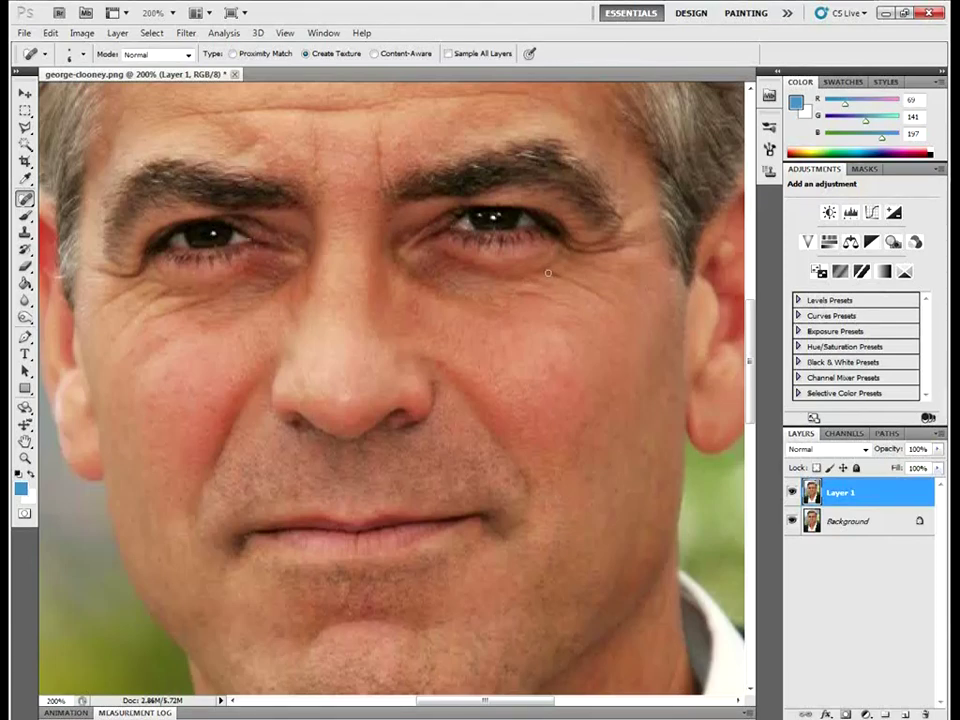
pyautogui.moveTo(551, 273); pyautogui.dragTo(610, 300)
# Heal the cheek lines, crow's feet and spots around the right eye and temple.
pyautogui.moveTo(519, 294); pyautogui.dragTo(586, 300)
pyautogui.moveTo(573, 251); pyautogui.dragTo(645, 256)
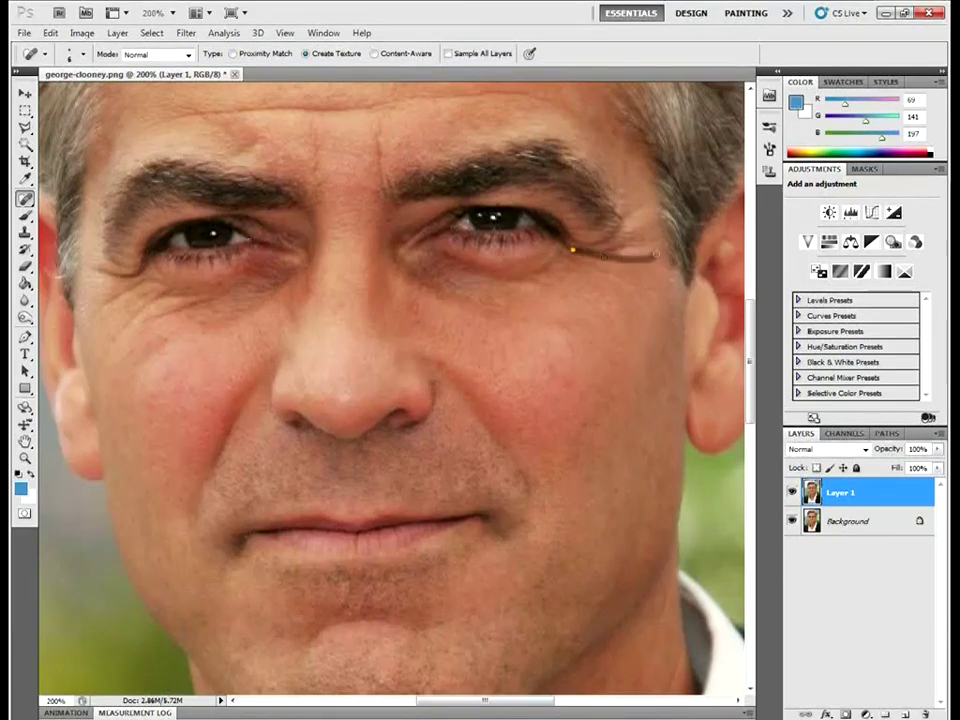
pyautogui.click(595, 245)
pyautogui.moveTo(644, 203); pyautogui.dragTo(634, 213)
pyautogui.click(643, 244)
pyautogui.moveTo(588, 277)
pyautogui.mouseDown()
pyautogui.moveTo(510, 272)
pyautogui.moveTo(542, 283)
pyautogui.mouseUp()
pyautogui.click(560, 256)
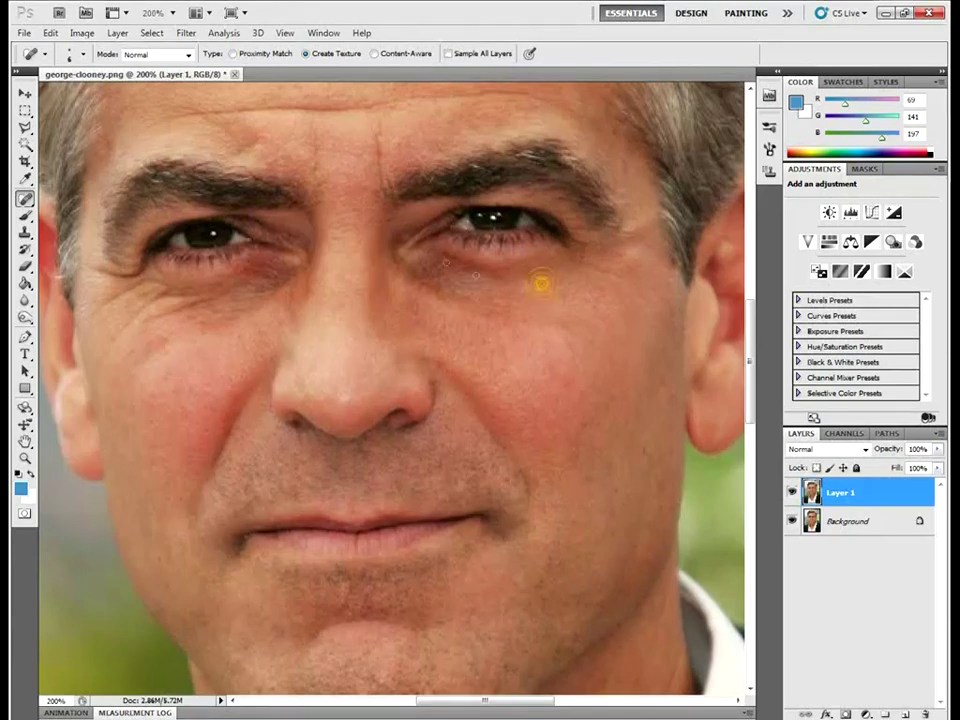
pyautogui.click(491, 271)
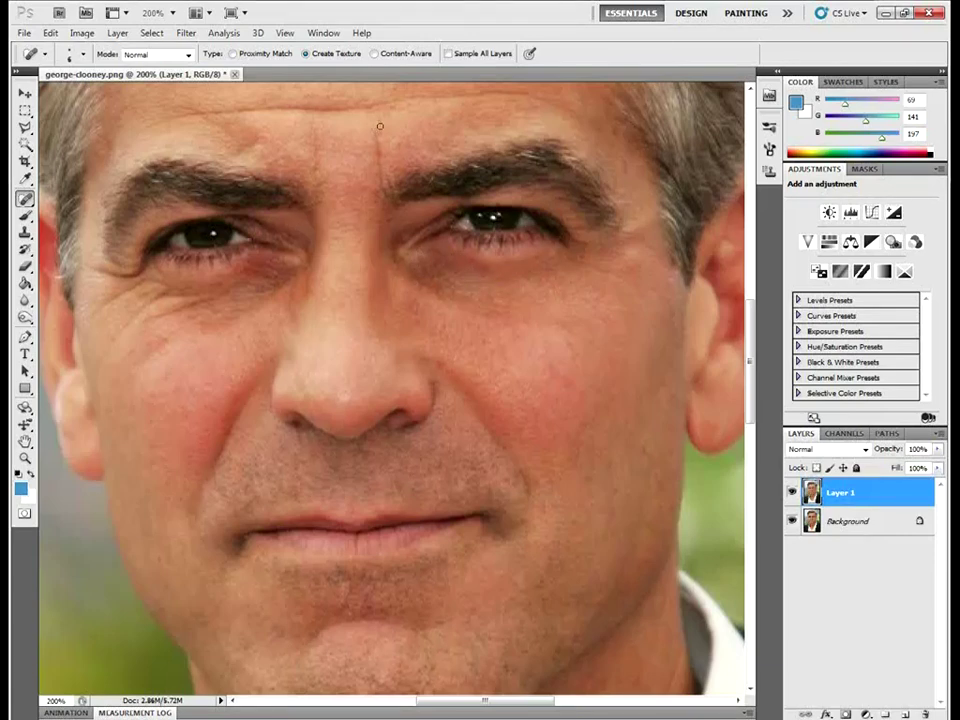
# Heal the crease between the brows, the forehead wrinkles and the upper-forehead mole.
pyautogui.moveTo(379, 130); pyautogui.dragTo(378, 170)
pyautogui.scroll(2, 541, 154)
pyautogui.moveTo(540, 156); pyautogui.dragTo(468, 153)
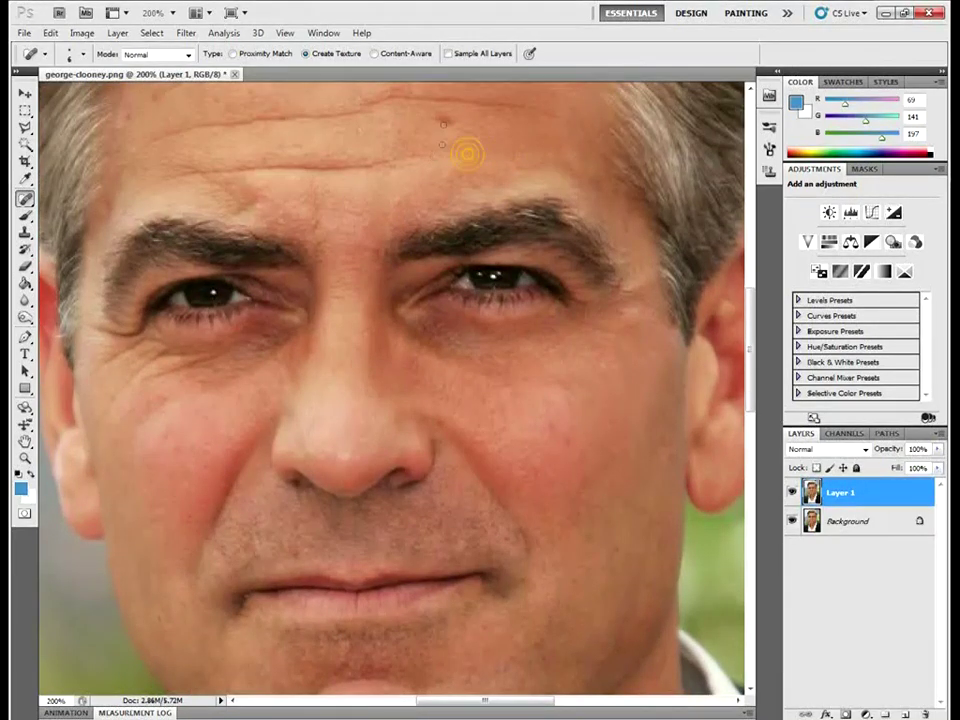
pyautogui.click(445, 119)
pyautogui.moveTo(420, 156); pyautogui.dragTo(368, 161)
pyautogui.moveTo(300, 168); pyautogui.dragTo(190, 171)
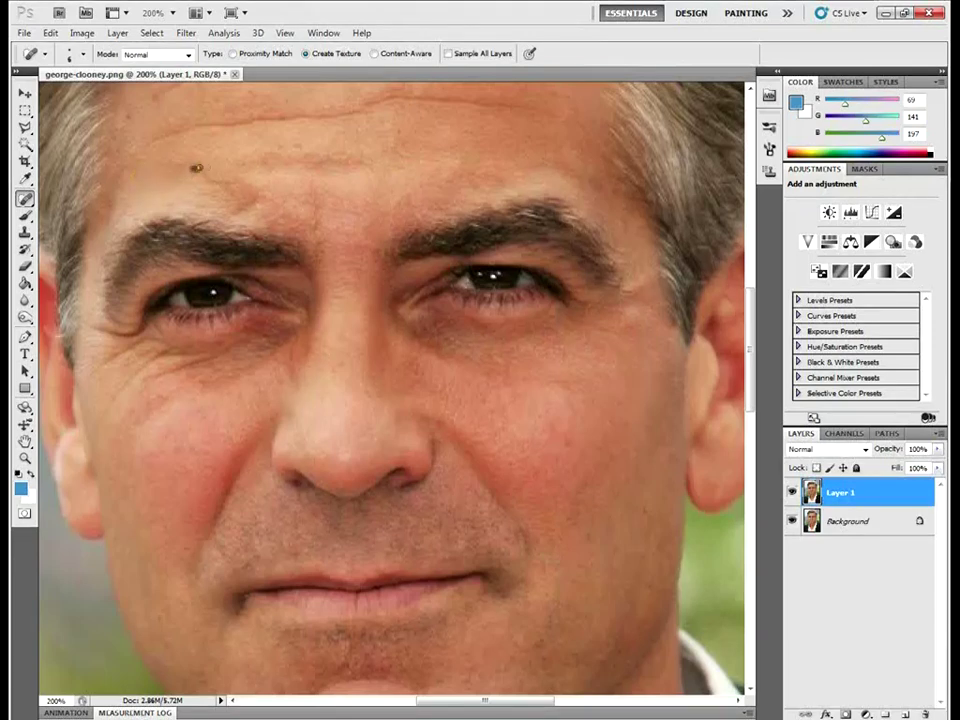
pyautogui.moveTo(193, 128); pyautogui.dragTo(318, 119)
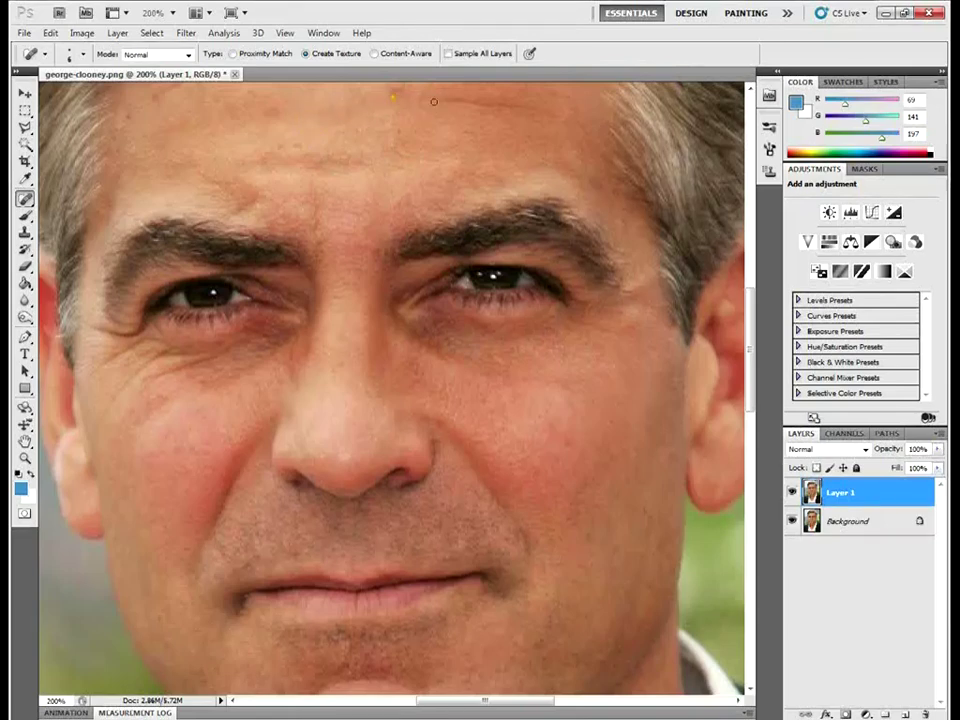
pyautogui.scroll(2, 340, 115)
pyautogui.moveTo(450, 150); pyautogui.dragTo(518, 150)
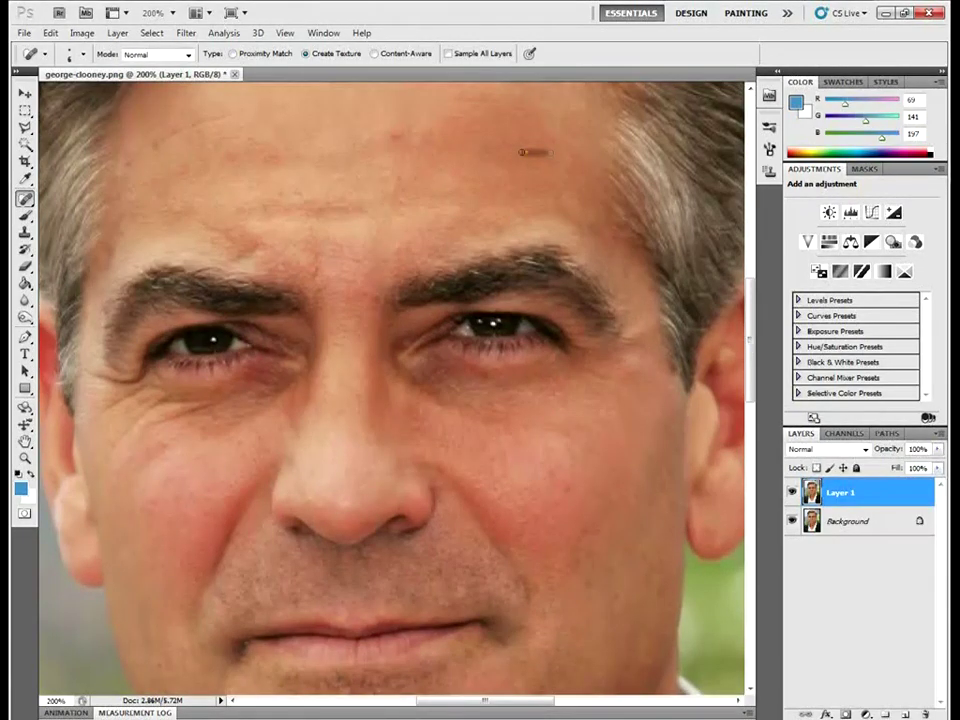
pyautogui.moveTo(230, 84); pyautogui.dragTo(204, 96)
pyautogui.scroll(1, 358, 154)
# Heal the cheek blemish, spots by the lip corners and lines under the chin.
pyautogui.scroll(-1, 161, 231)
pyautogui.scroll(-2, 189, 234)
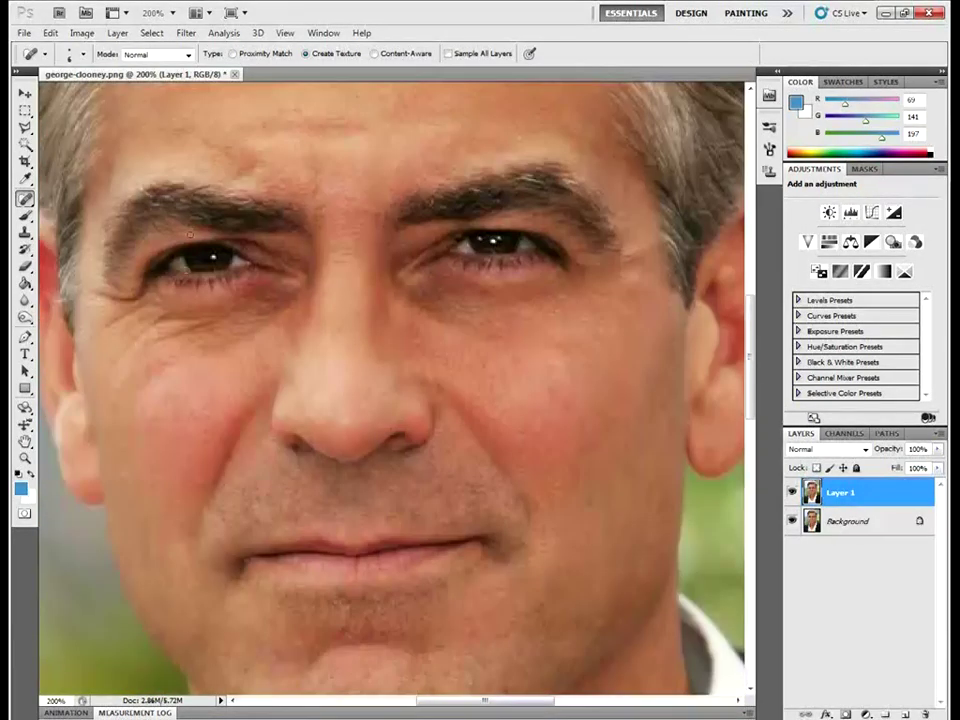
pyautogui.scroll(-2, 189, 233)
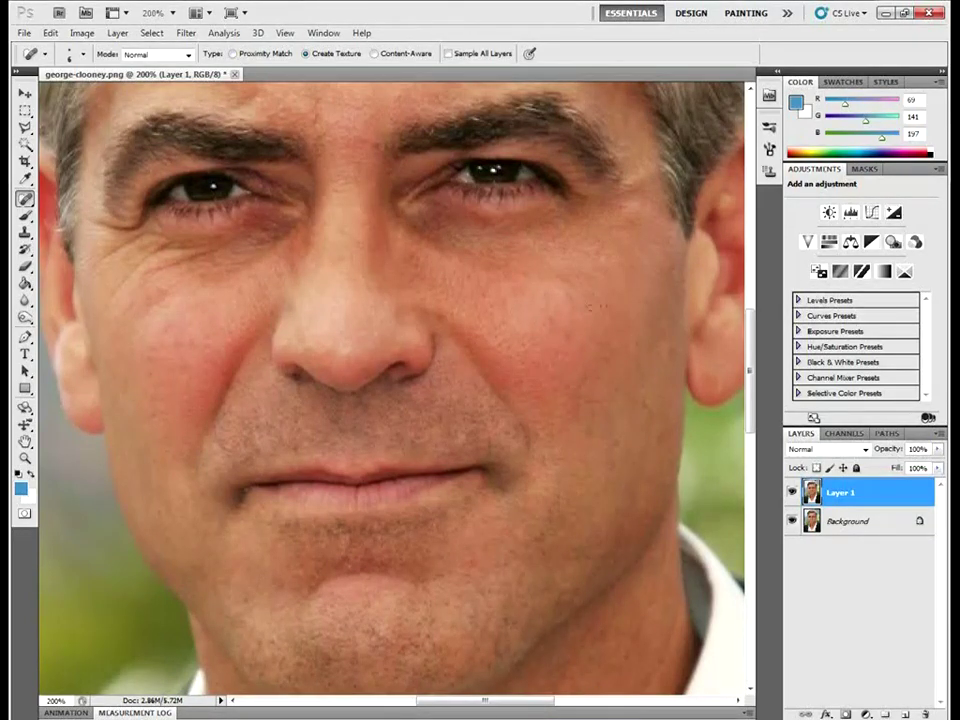
pyautogui.click(525, 454)
pyautogui.click(492, 486)
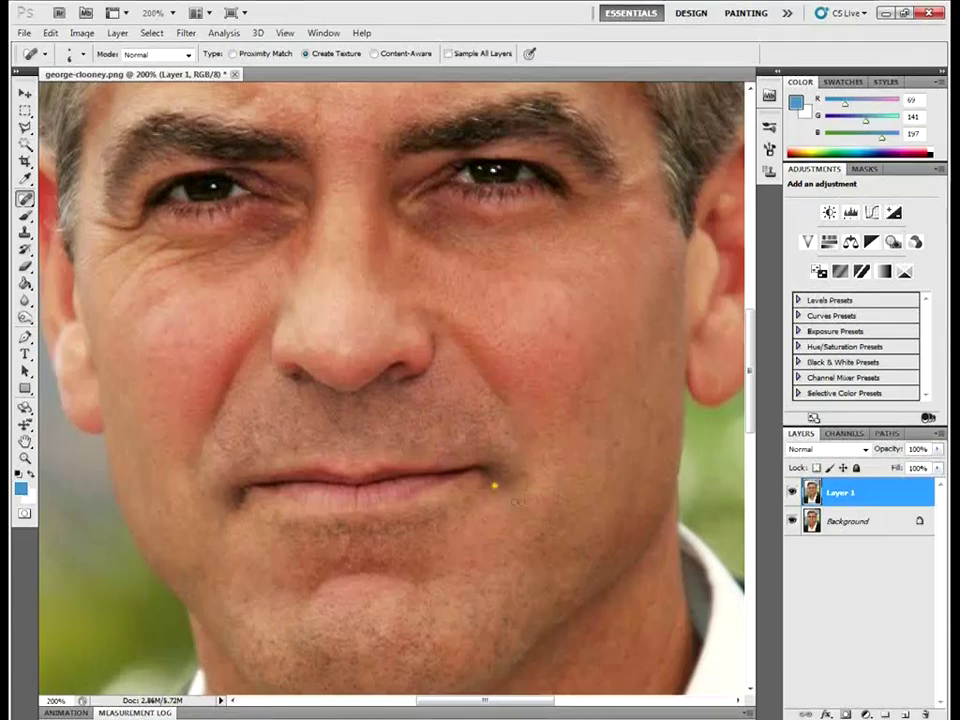
pyautogui.click(240, 502)
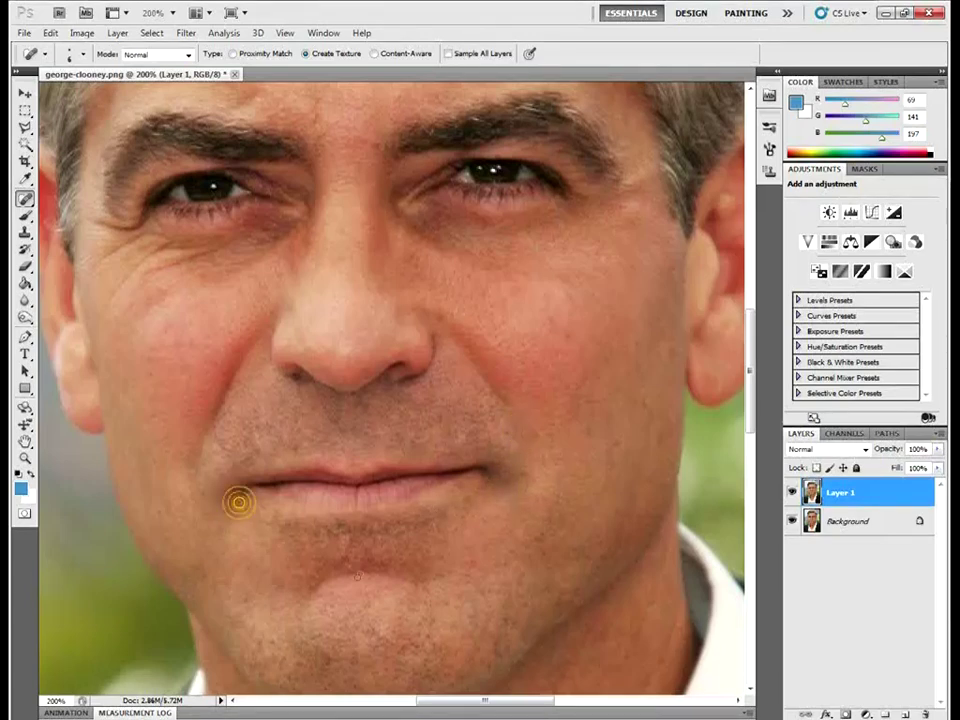
pyautogui.moveTo(339, 579); pyautogui.dragTo(422, 579)
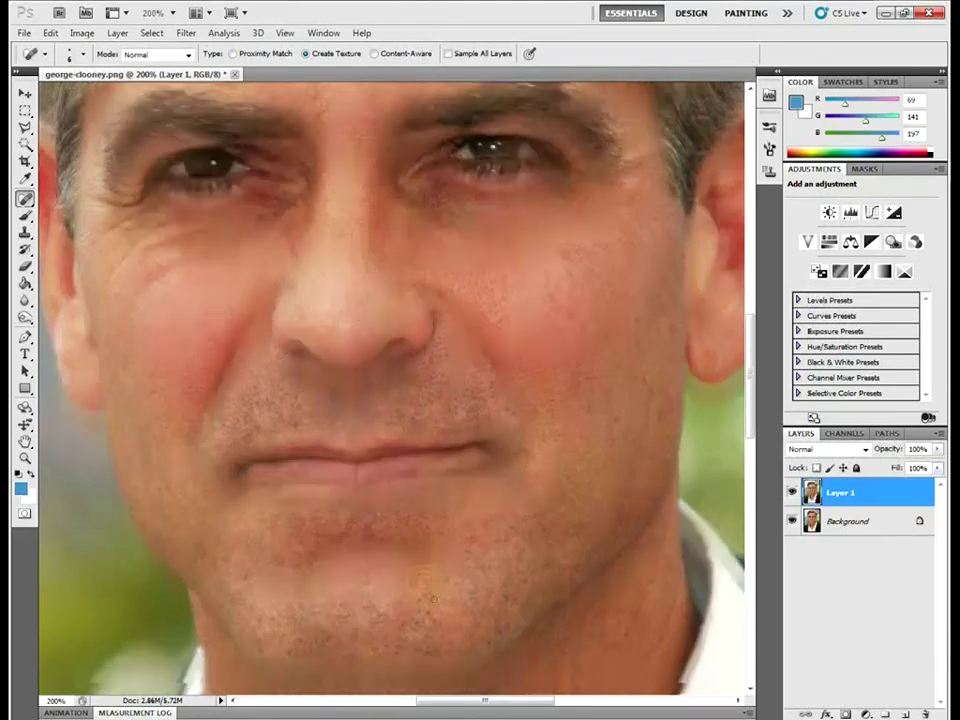
# Heal the neck spots and Adam's apple crease, then set healing to Content-Aware.
pyautogui.scroll(-5, 425, 570)
pyautogui.scroll(-1, 430, 567)
pyautogui.rightClick(425, 550)
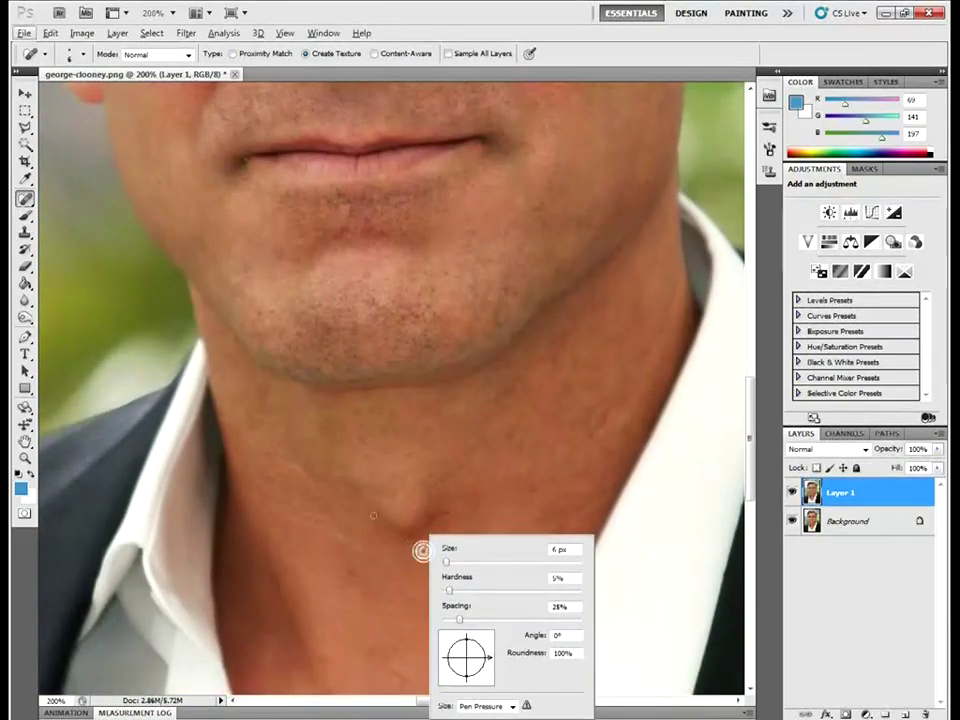
pyautogui.press('Escape')
pyautogui.click(388, 504)
pyautogui.click(394, 523)
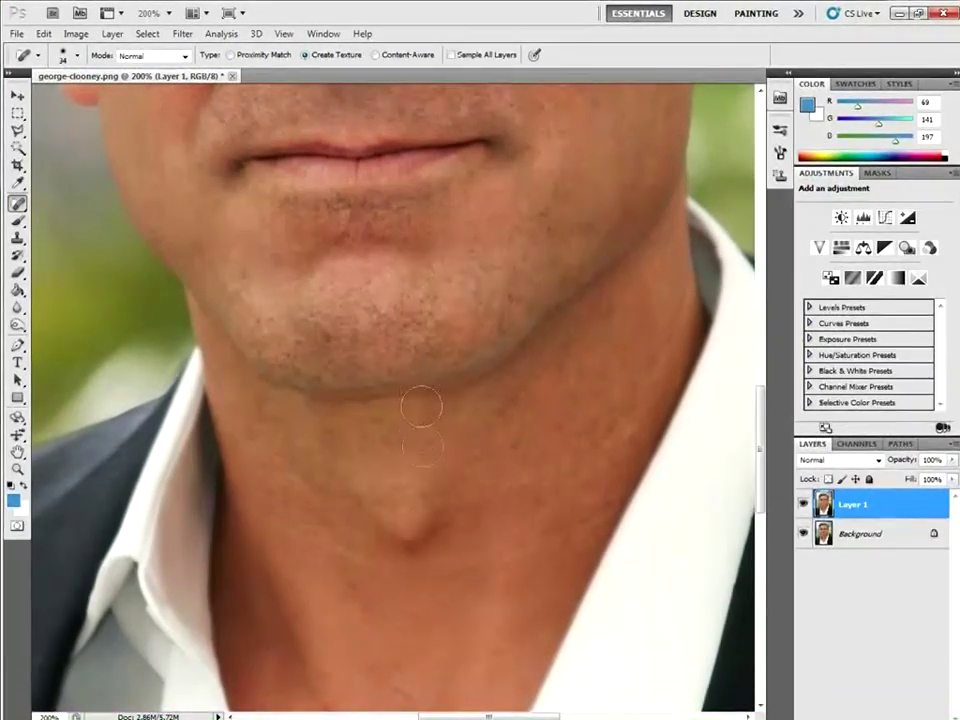
pyautogui.click(388, 539)
pyautogui.scroll(5, 458, 496)
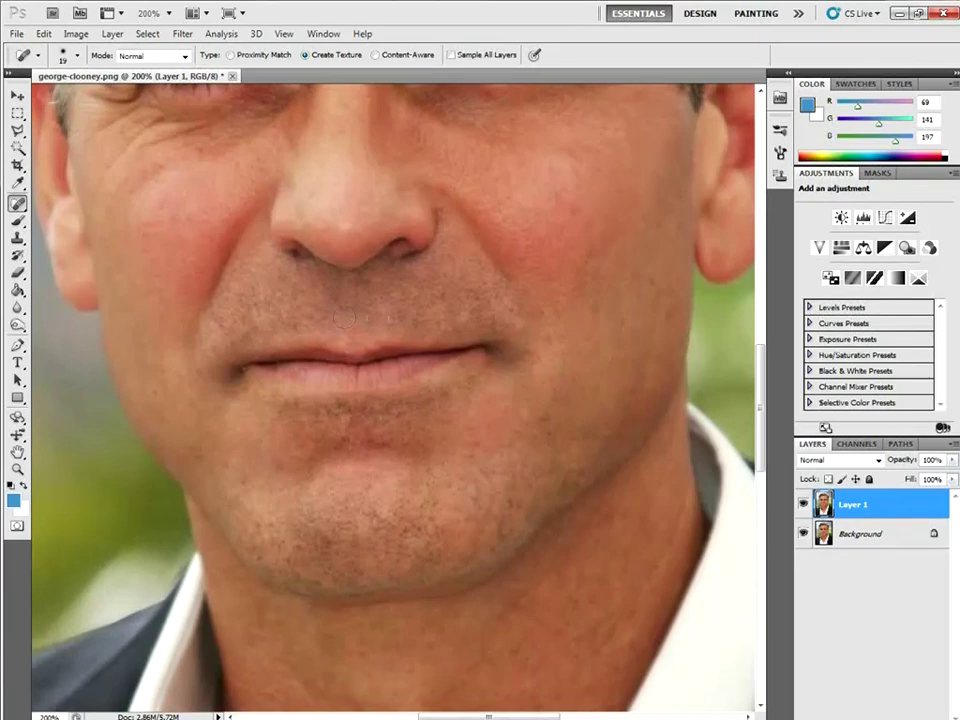
pyautogui.scroll(2, 345, 318)
pyautogui.scroll(1, 420, 349)
pyautogui.scroll(2, 424, 369)
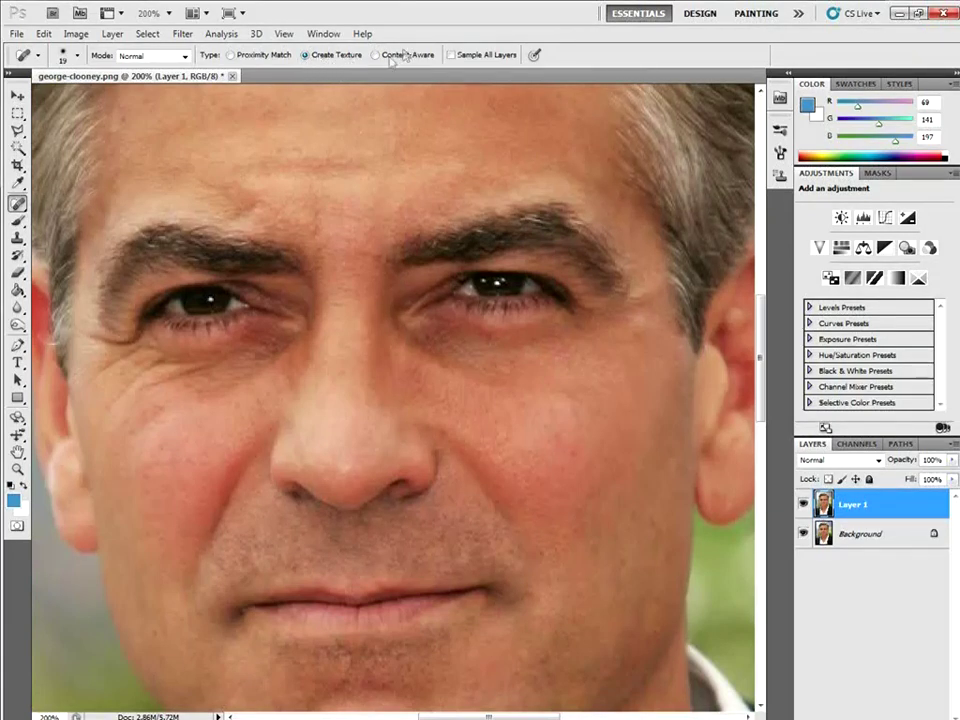
pyautogui.click(387, 56)
# Heal the left-eye crow's feet and cheek wrinkles with Content-Aware, then revert to Create Texture.
pyautogui.moveTo(123, 384); pyautogui.dragTo(145, 368)
pyautogui.moveTo(126, 396); pyautogui.dragTo(120, 452)
pyautogui.click(305, 55)
# With a smaller brush, heal the spot and frown line between the brows.
pyautogui.rightClick(314, 220)
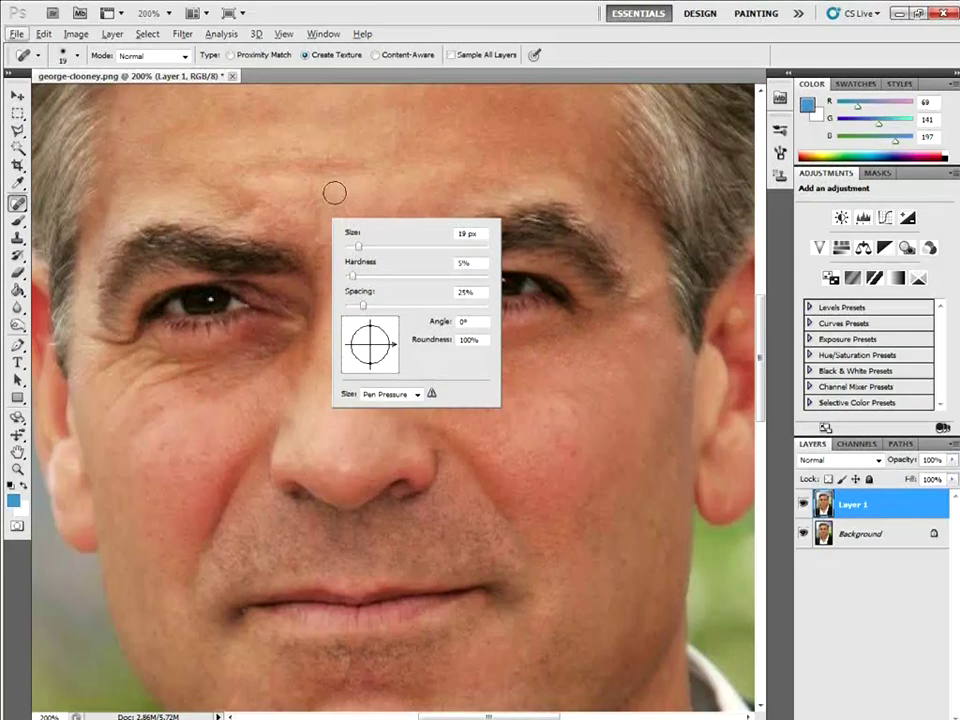
pyautogui.click(328, 197)
pyautogui.moveTo(326, 197); pyautogui.dragTo(318, 245)
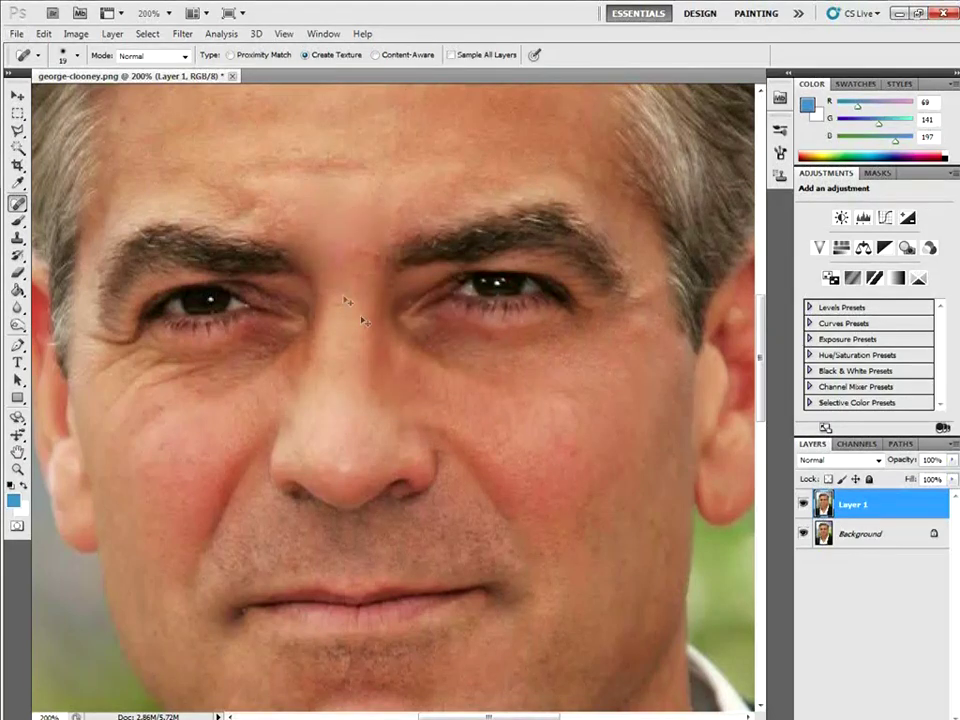
pyautogui.press('[')
pyautogui.press('[')
pyautogui.press('[')
pyautogui.moveTo(314, 245)
pyautogui.mouseDown()
pyautogui.moveTo(317, 204)
pyautogui.moveTo(362, 216)
pyautogui.mouseUp()
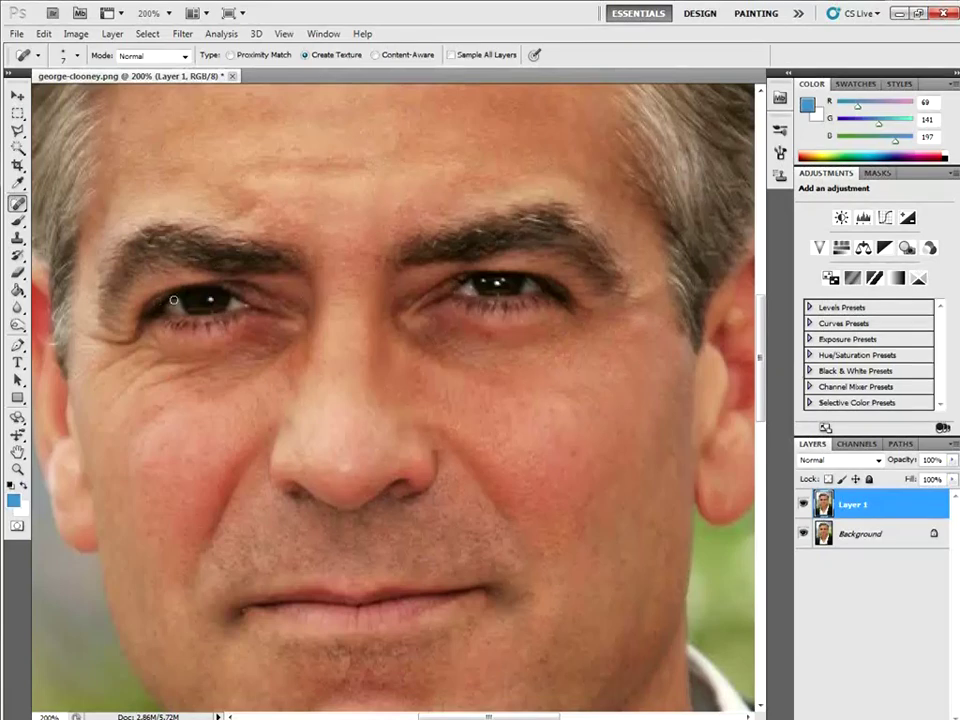
# Smooth the wrinkles and small spots under both eyes.
pyautogui.moveTo(232, 352)
pyautogui.mouseDown()
pyautogui.moveTo(119, 387)
pyautogui.moveTo(103, 405)
pyautogui.mouseUp()
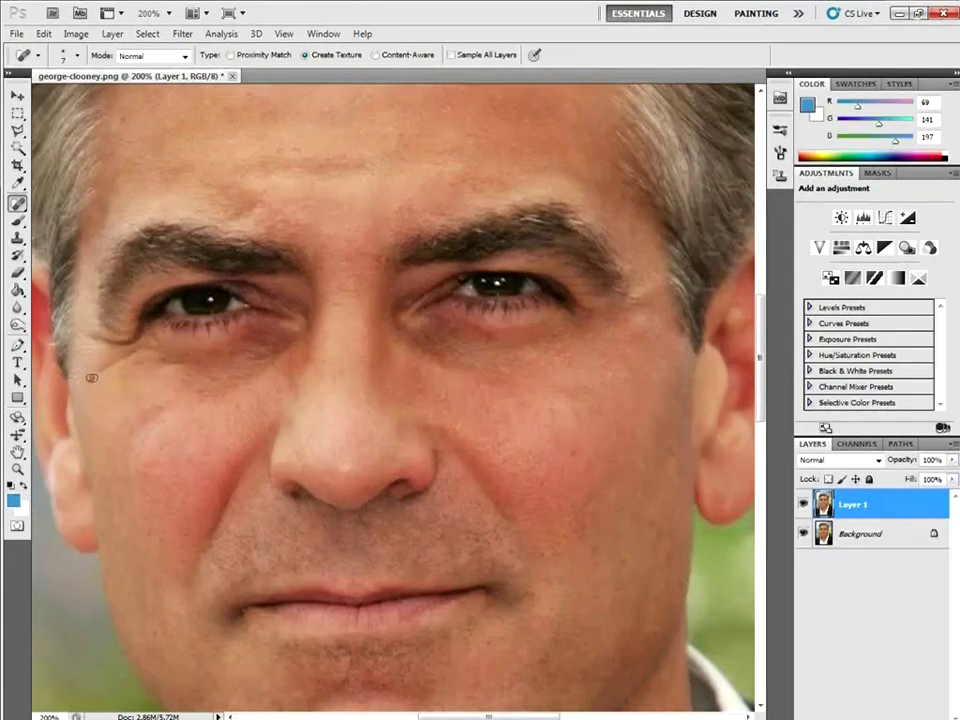
pyautogui.moveTo(136, 353)
pyautogui.mouseDown()
pyautogui.moveTo(142, 358)
pyautogui.moveTo(80, 333)
pyautogui.mouseUp()
pyautogui.moveTo(279, 358)
pyautogui.mouseDown()
pyautogui.moveTo(254, 378)
pyautogui.moveTo(186, 360)
pyautogui.mouseUp()
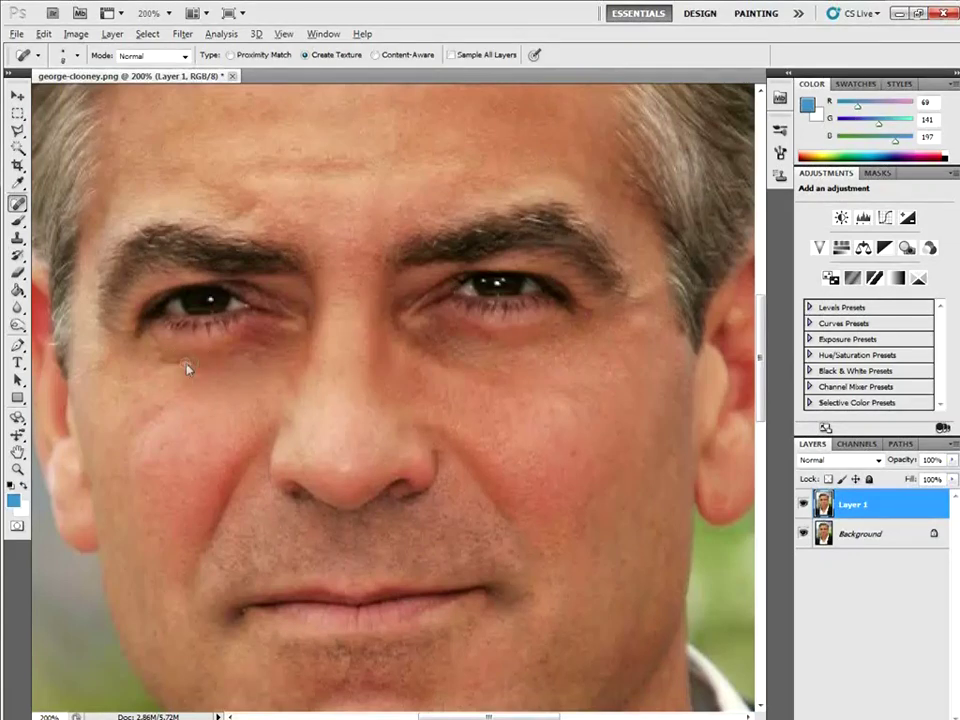
pyautogui.moveTo(186, 355); pyautogui.dragTo(222, 350)
pyautogui.click(240, 360)
pyautogui.moveTo(459, 335); pyautogui.dragTo(516, 332)
pyautogui.moveTo(455, 368); pyautogui.dragTo(513, 380)
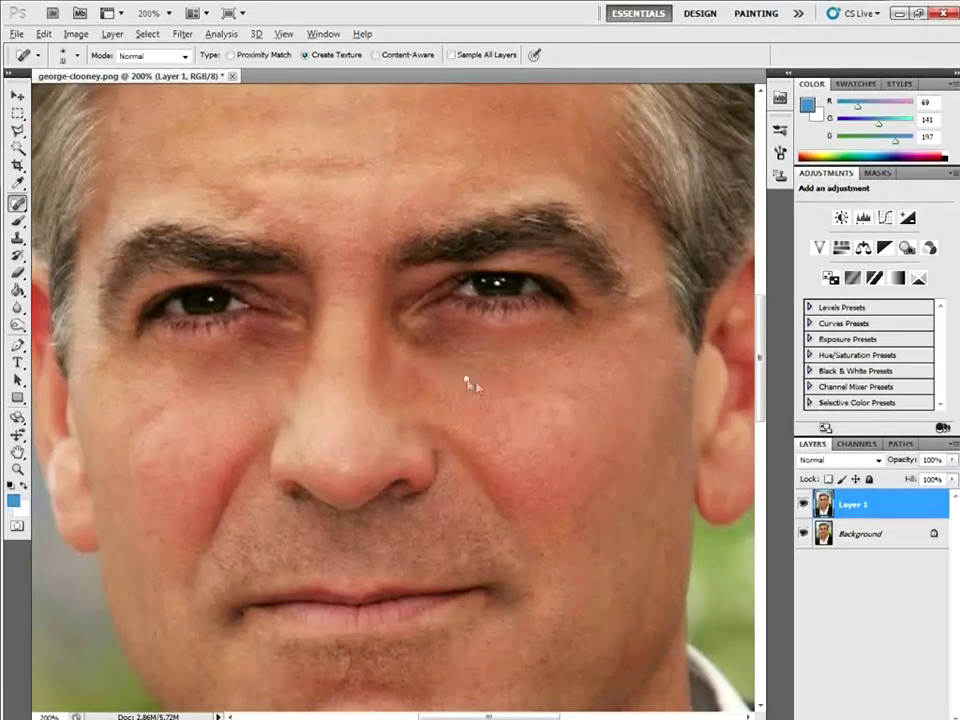
pyautogui.click(418, 354)
# Soften the smile lines beside the nose and heal small spots on both cheeks.
pyautogui.scroll(-2, 480, 384)
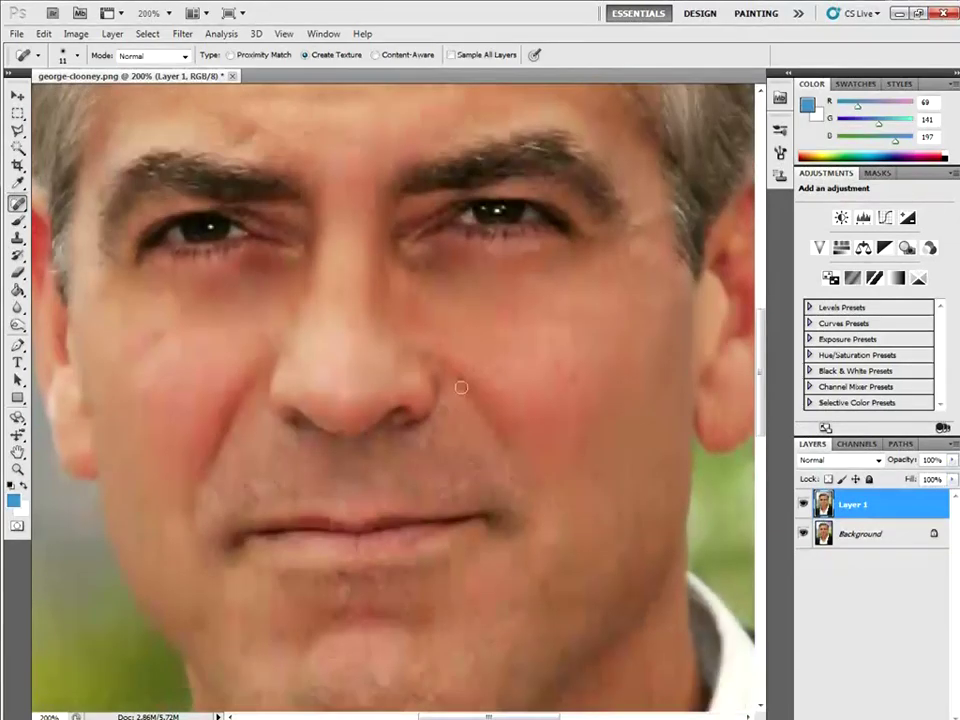
pyautogui.moveTo(457, 370); pyautogui.dragTo(517, 453)
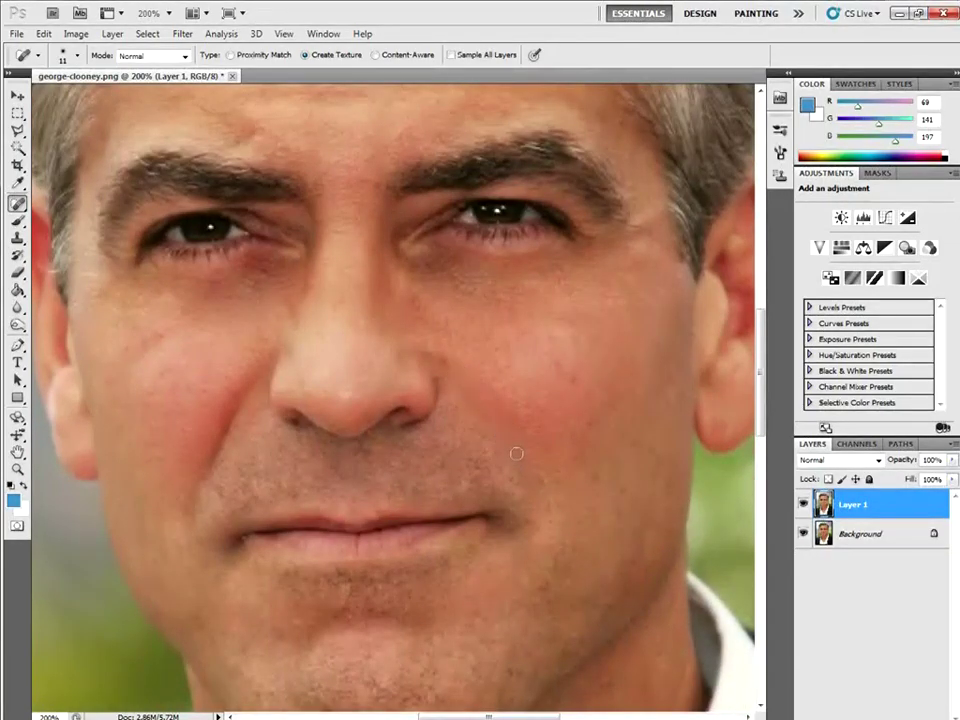
pyautogui.moveTo(513, 455); pyautogui.dragTo(444, 368)
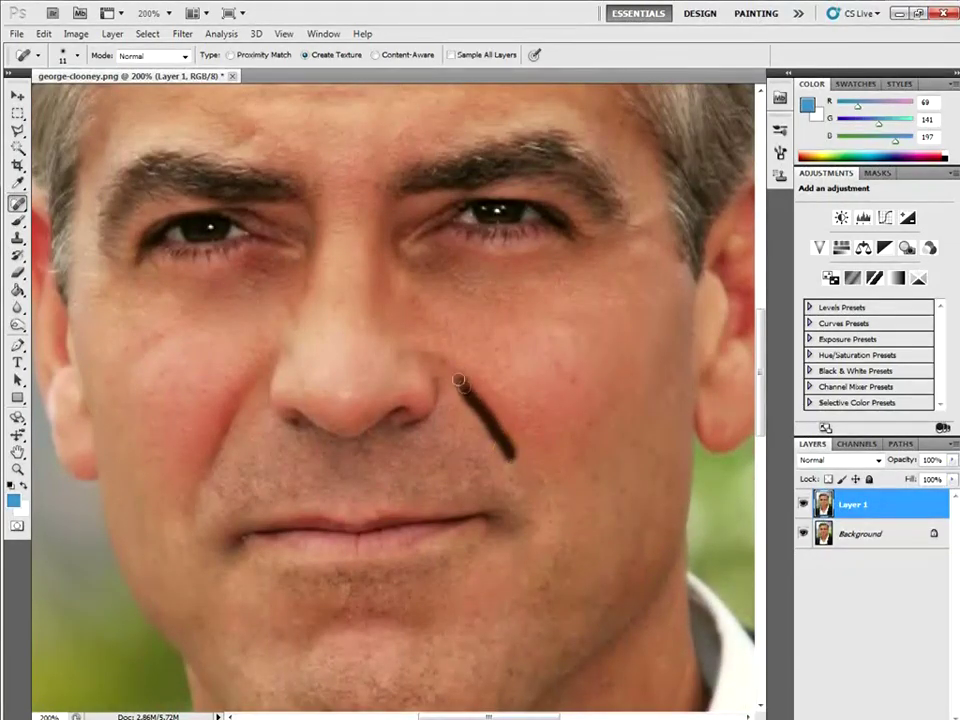
pyautogui.moveTo(252, 387); pyautogui.dragTo(194, 524)
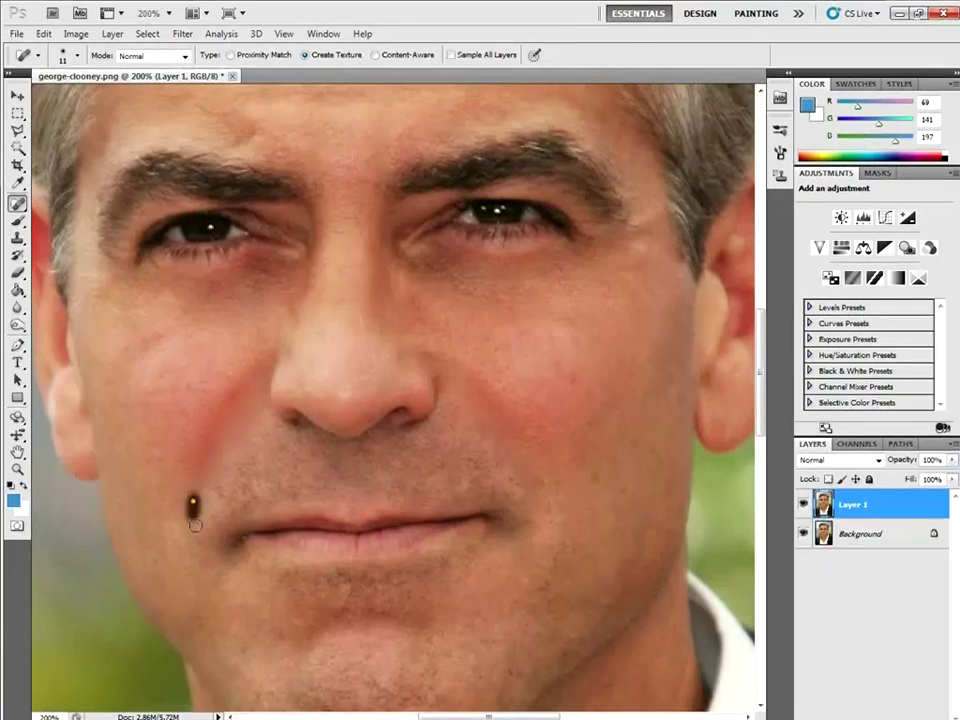
pyautogui.click(209, 445)
pyautogui.click(236, 387)
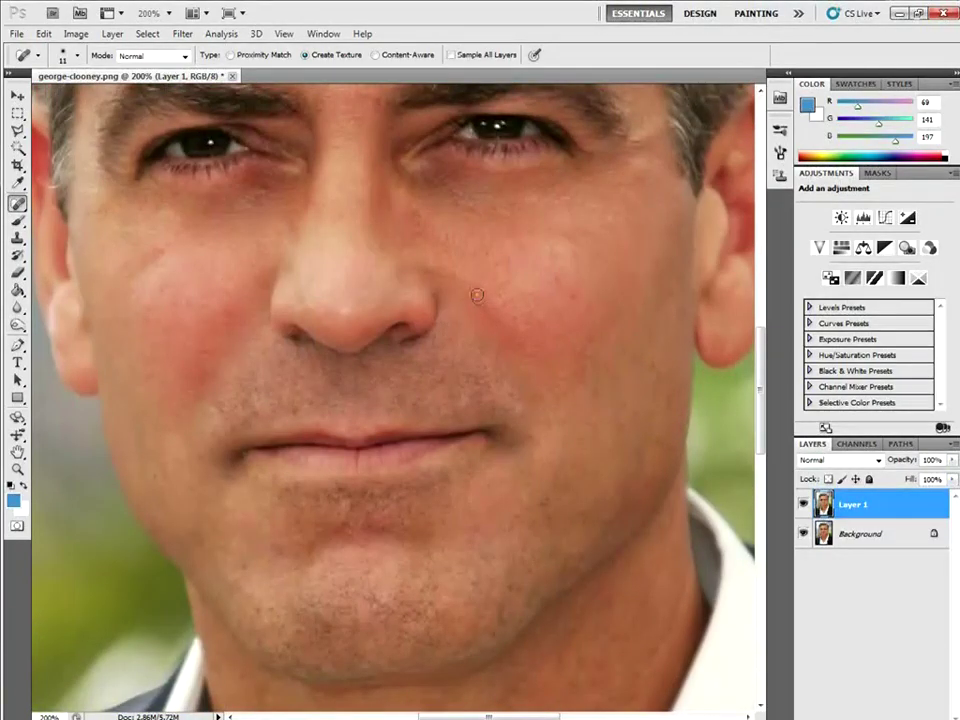
pyautogui.click(477, 295)
pyautogui.scroll(5, 520, 330)
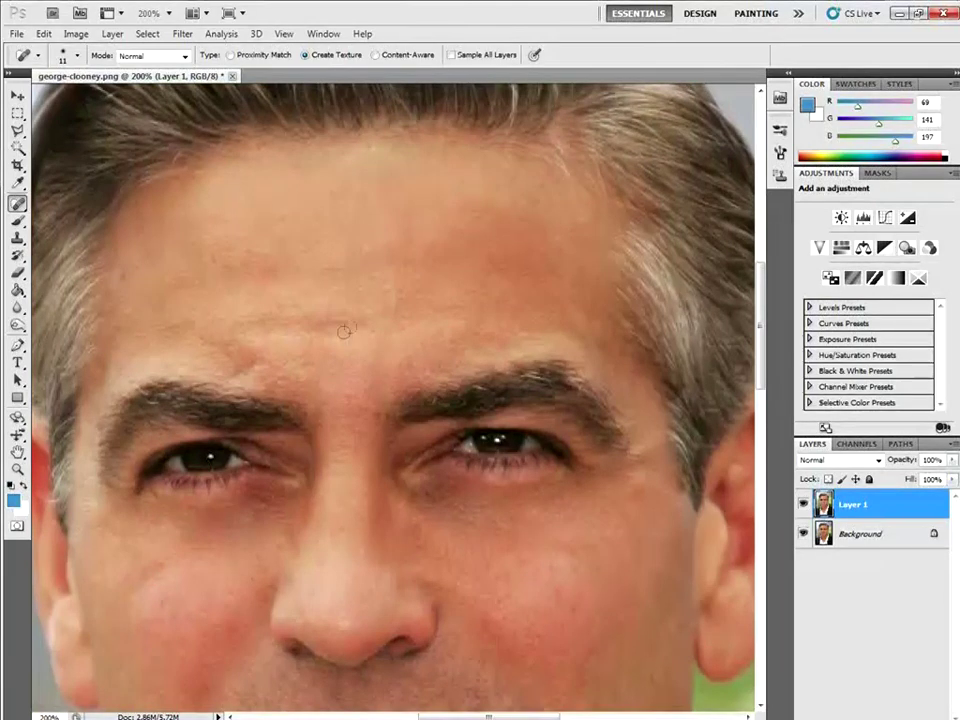
# Touch up remaining forehead lines, a nose-bridge mark and skin under the left eye.
pyautogui.moveTo(350, 323)
pyautogui.mouseDown()
pyautogui.moveTo(261, 332)
pyautogui.moveTo(306, 317)
pyautogui.mouseUp()
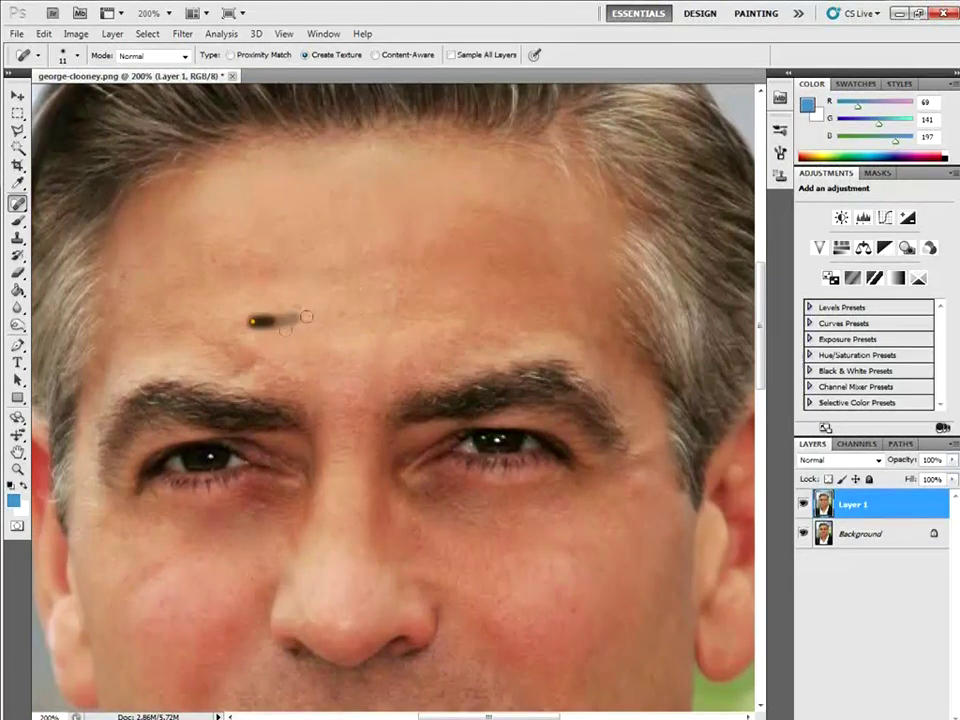
pyautogui.click(210, 341)
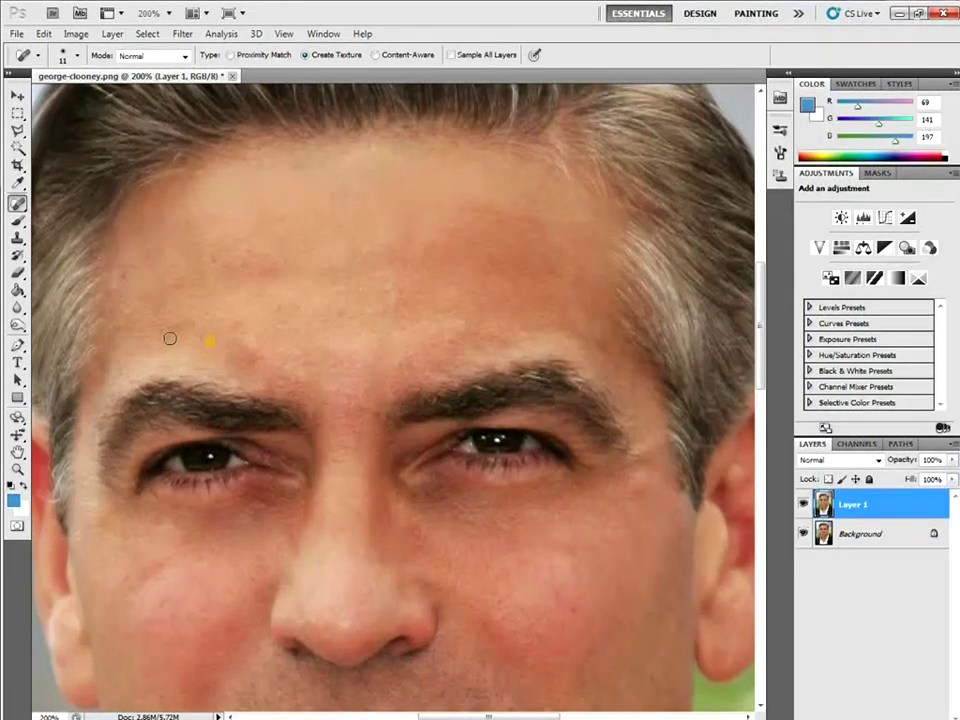
pyautogui.moveTo(240, 345); pyautogui.dragTo(284, 373)
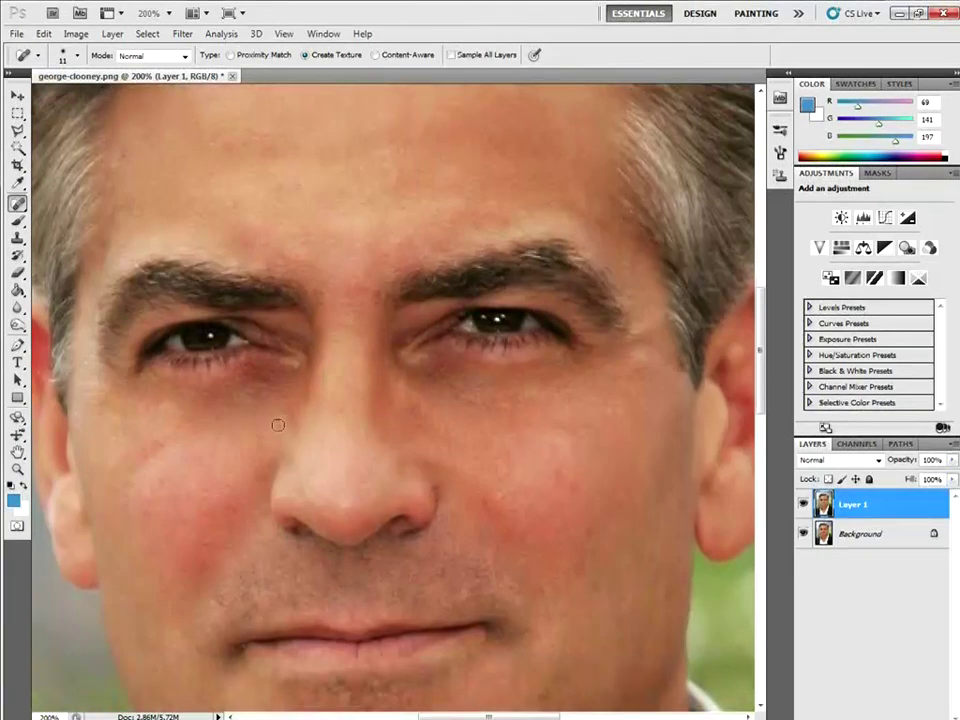
pyautogui.click(281, 420)
pyautogui.moveTo(439, 378); pyautogui.dragTo(419, 380)
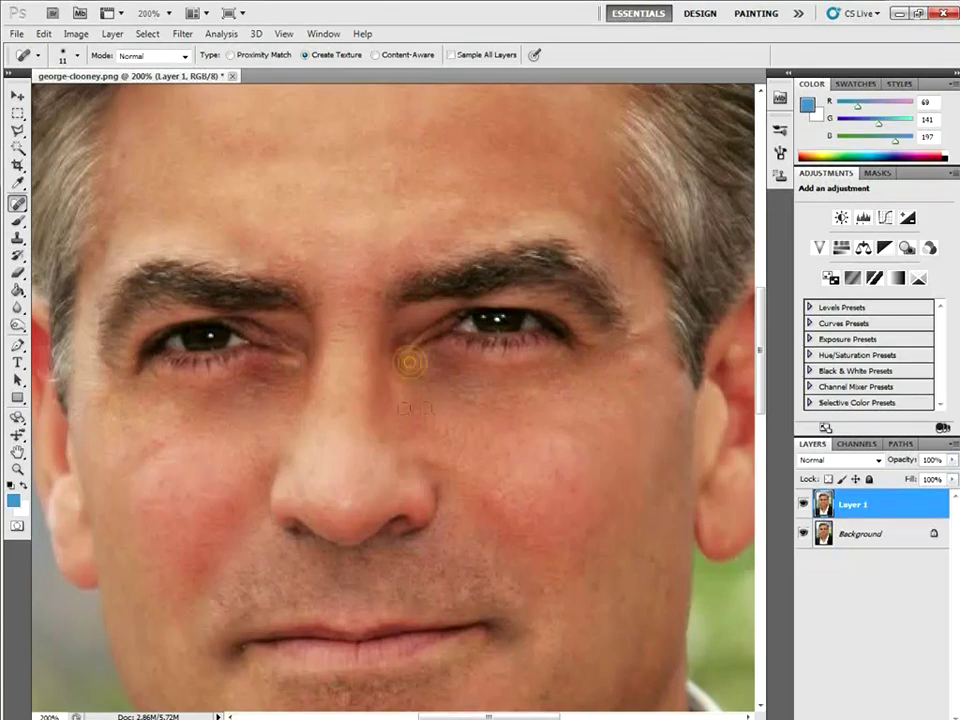
# Enlarge the brush, heal the neck mole, and zoom out to 100%.
pyautogui.scroll(-5, 459, 413)
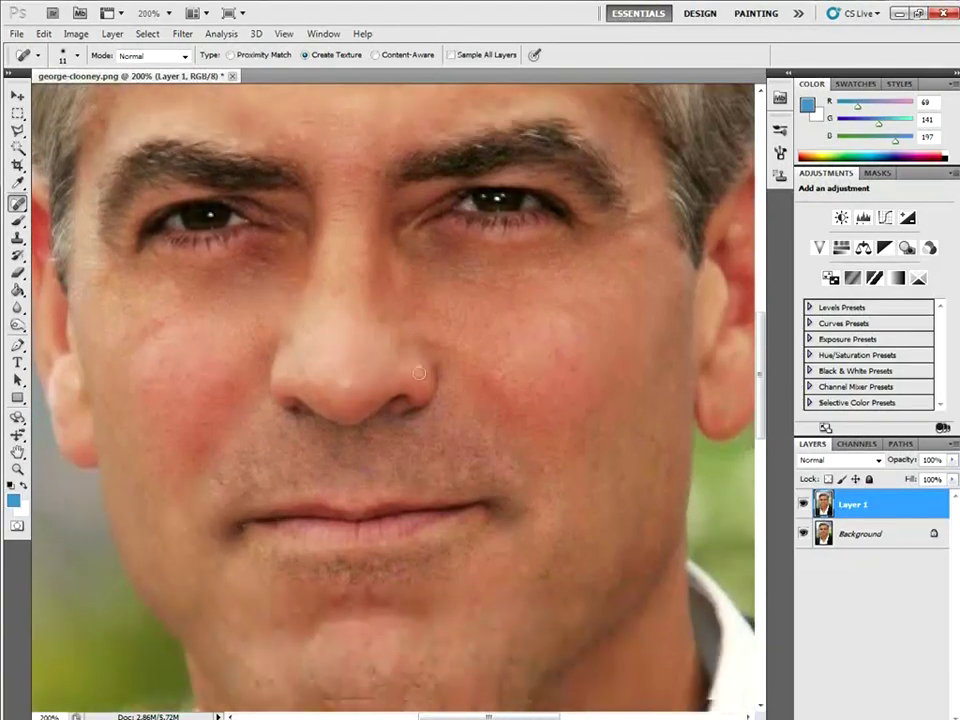
pyautogui.scroll(-2, 459, 413)
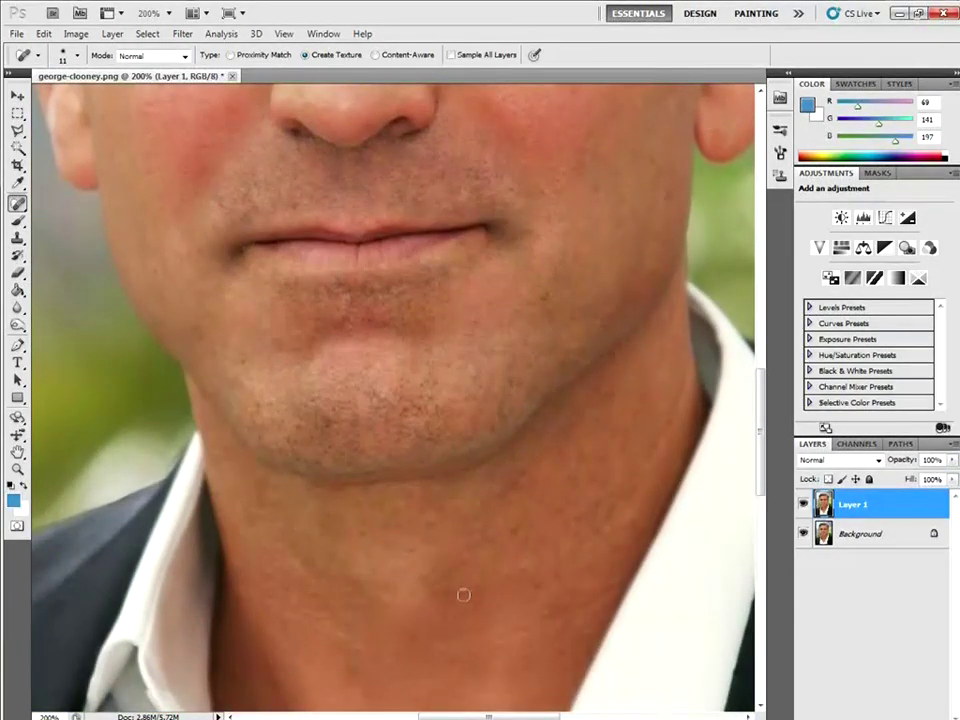
pyautogui.press(']')
pyautogui.click(683, 390)
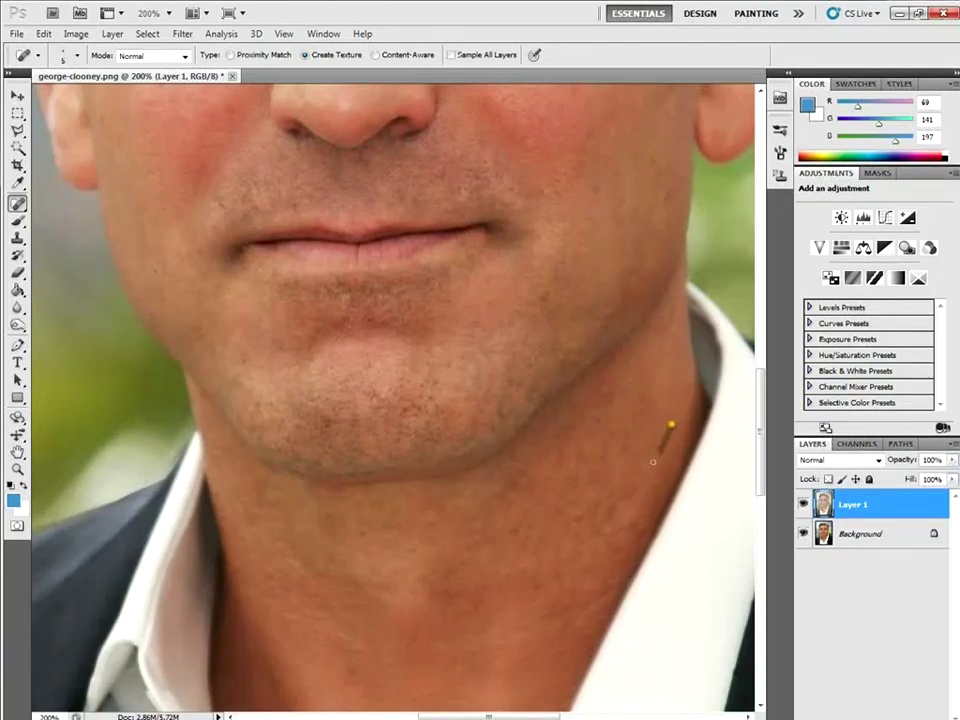
pyautogui.scroll(3, 487, 483)
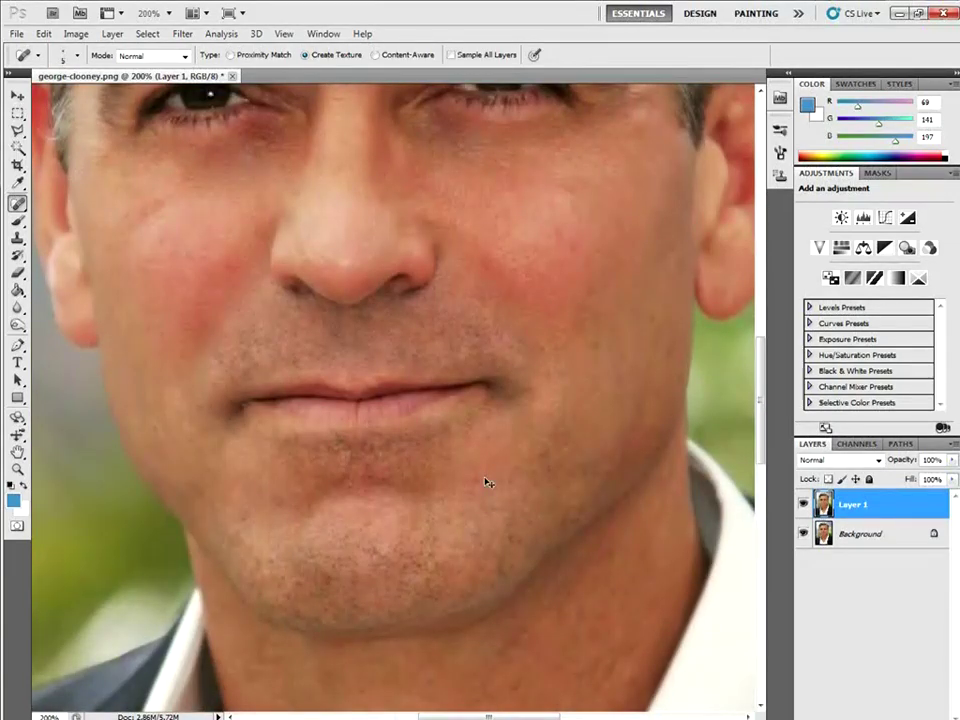
pyautogui.hotkey('ctrl', '-')
pyautogui.scroll(2, 485, 478)
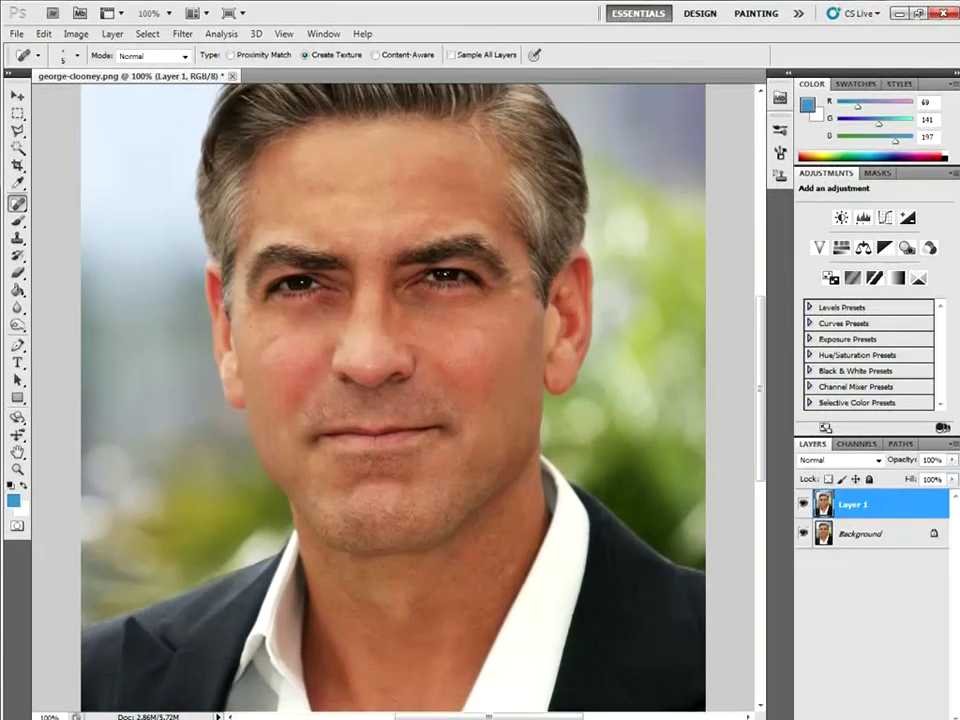
# Heal the dark mole on the left cheek, then toggle Layer 1 off and on to compare.
pyautogui.click(274, 340)
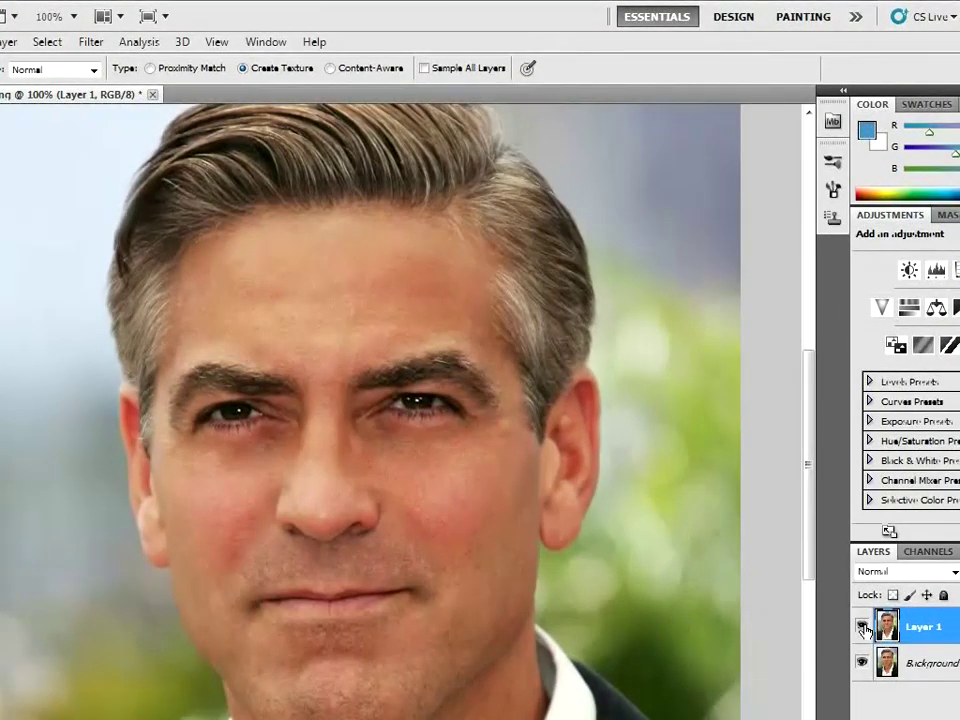
pyautogui.click(862, 627)
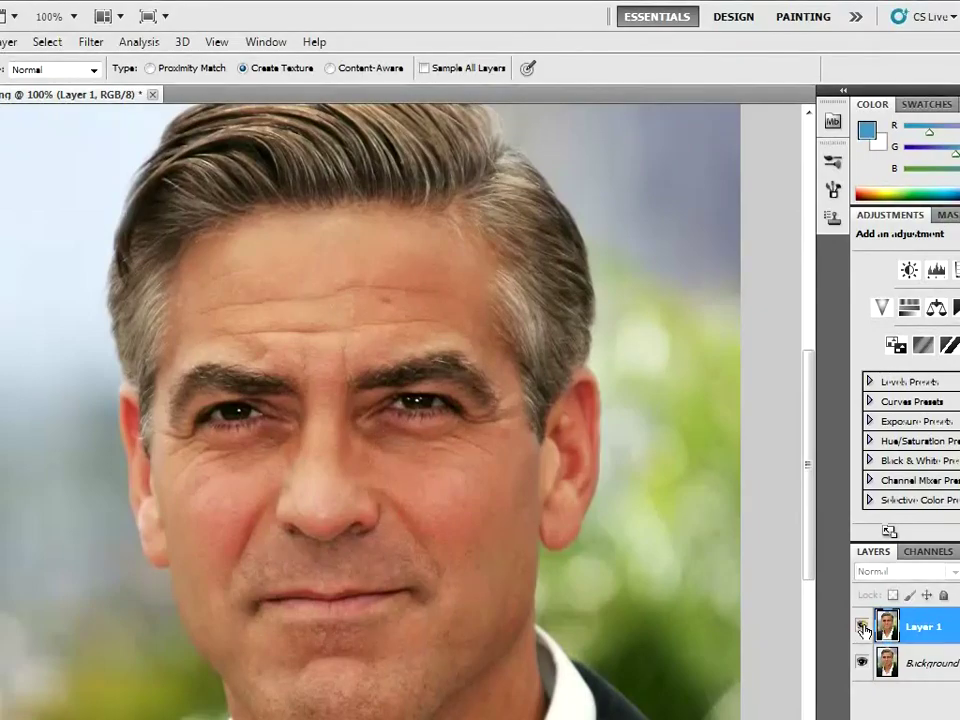
pyautogui.click(862, 627)
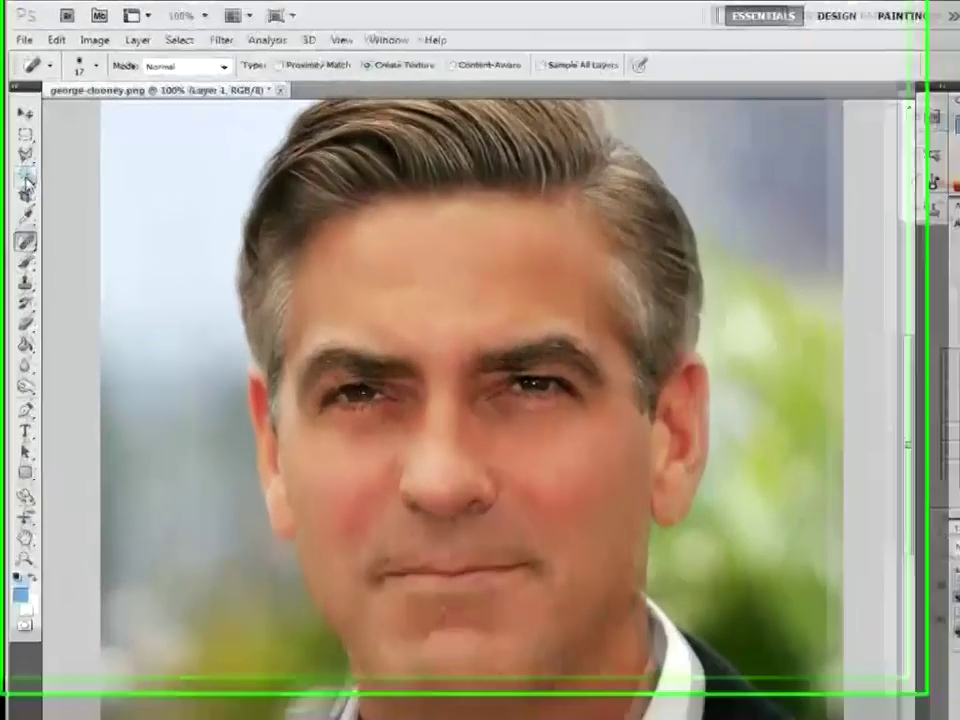
pyautogui.click(40, 143)
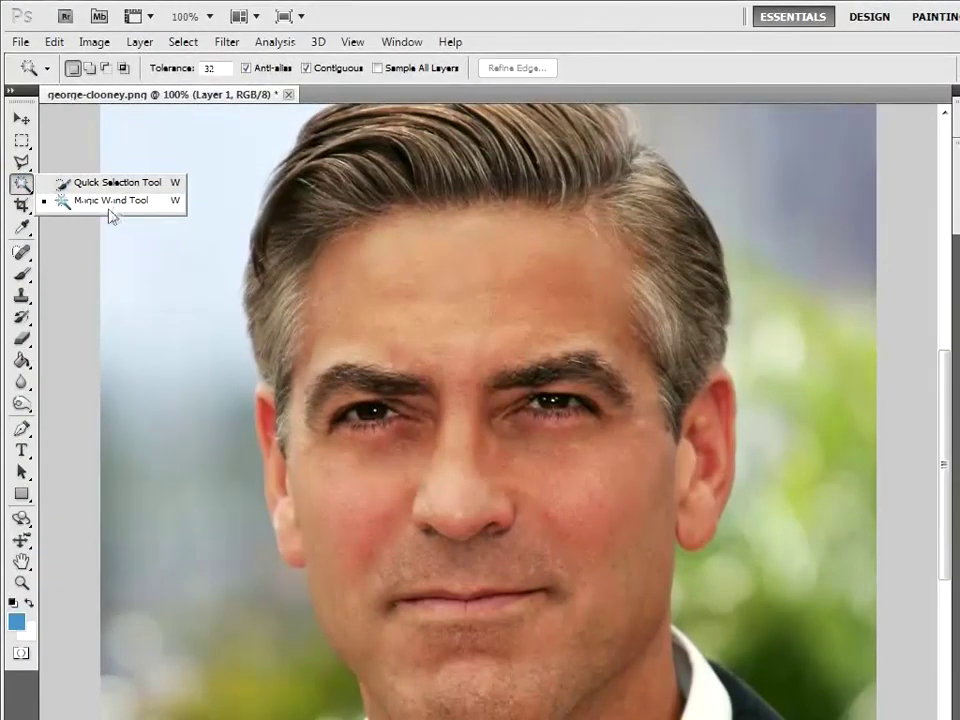
# Magic Wand-select the forehead skin, then add the rest of the face, jaw and chin.
pyautogui.click(111, 205)
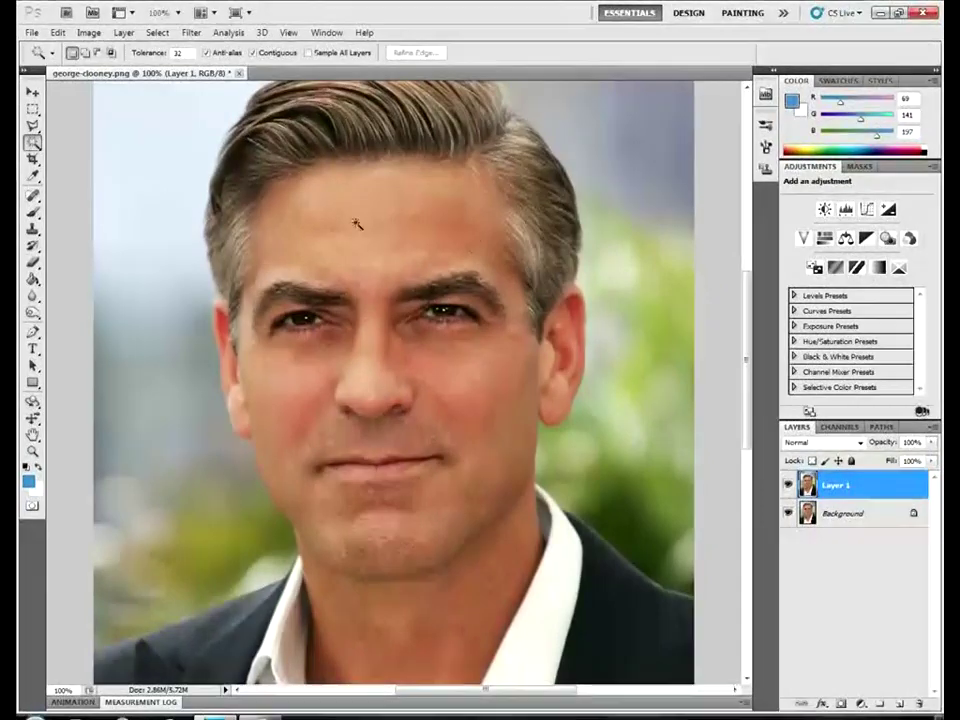
pyautogui.click(364, 222)
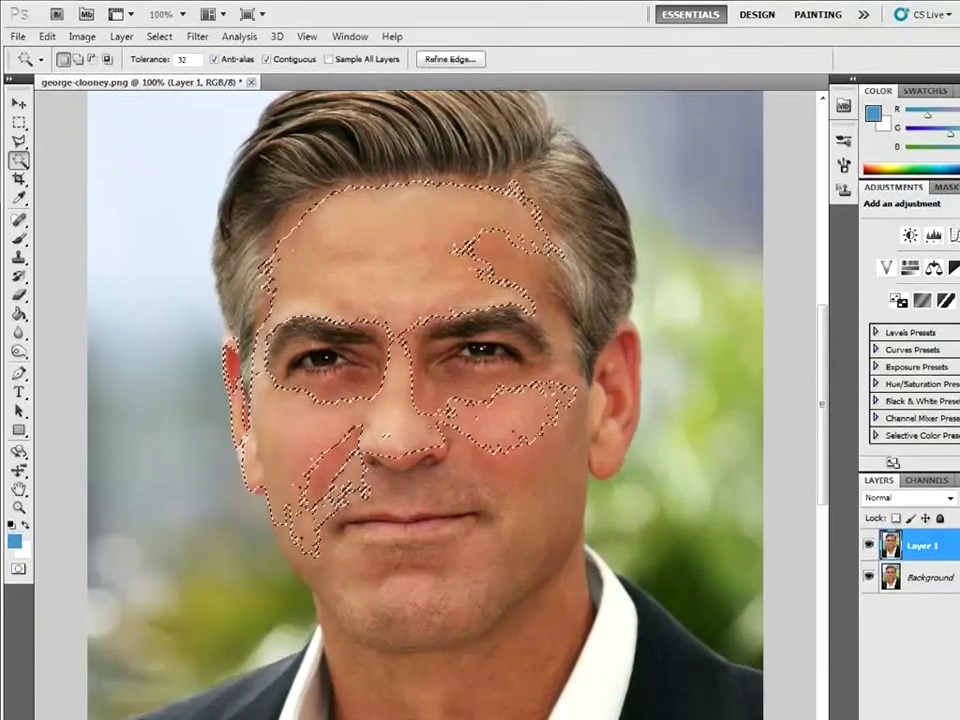
pyautogui.press('shift')
pyautogui.click(442, 390)
pyautogui.click(527, 591)
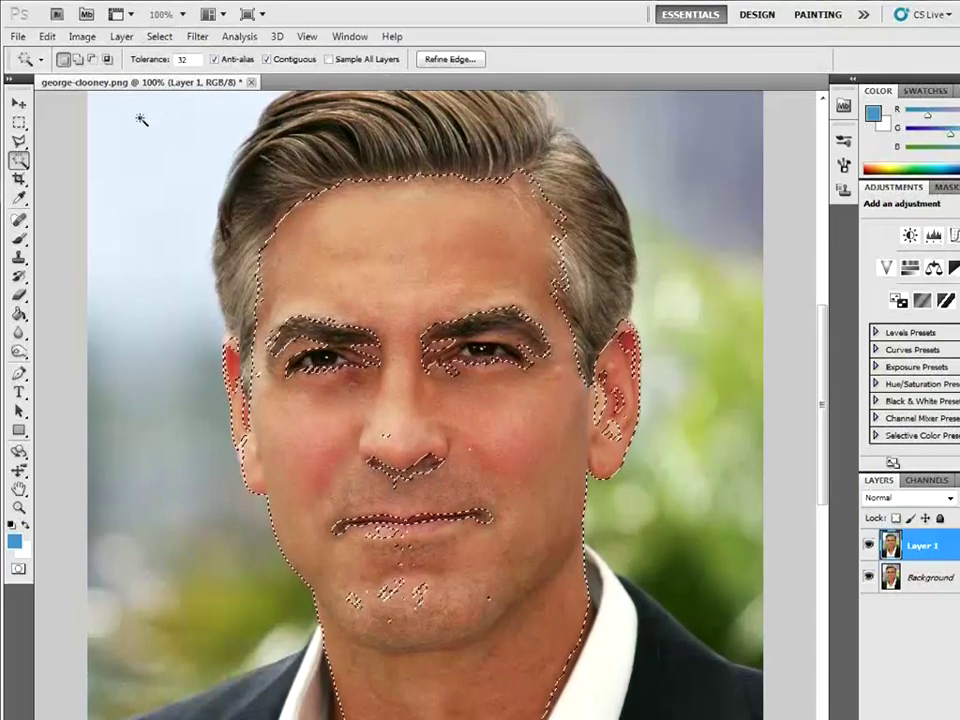
pyautogui.click(195, 37)
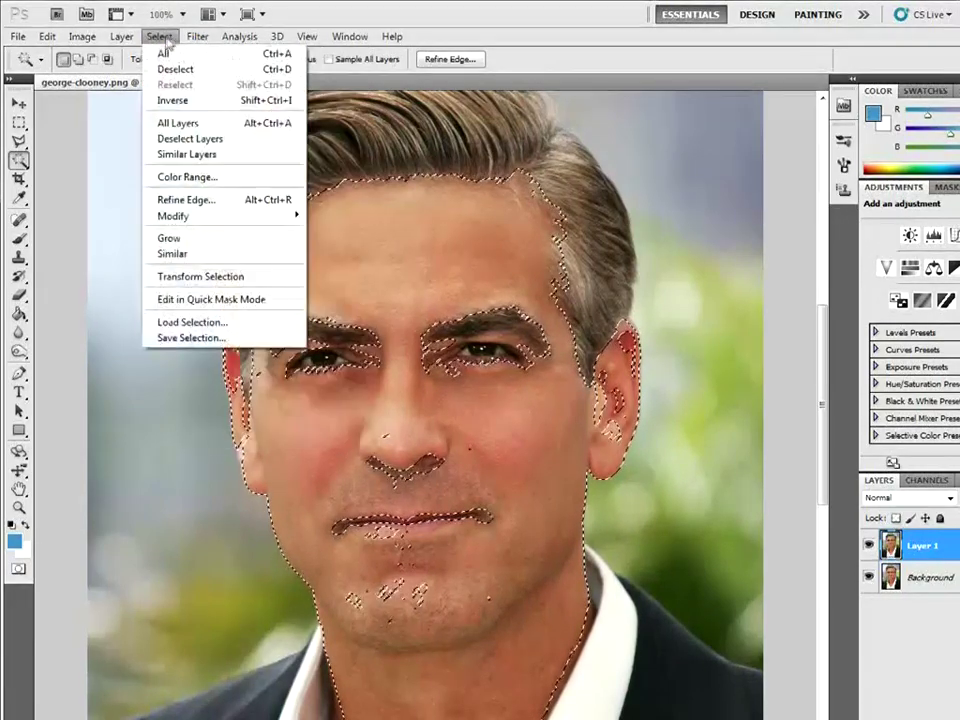
pyautogui.moveTo(159, 36)
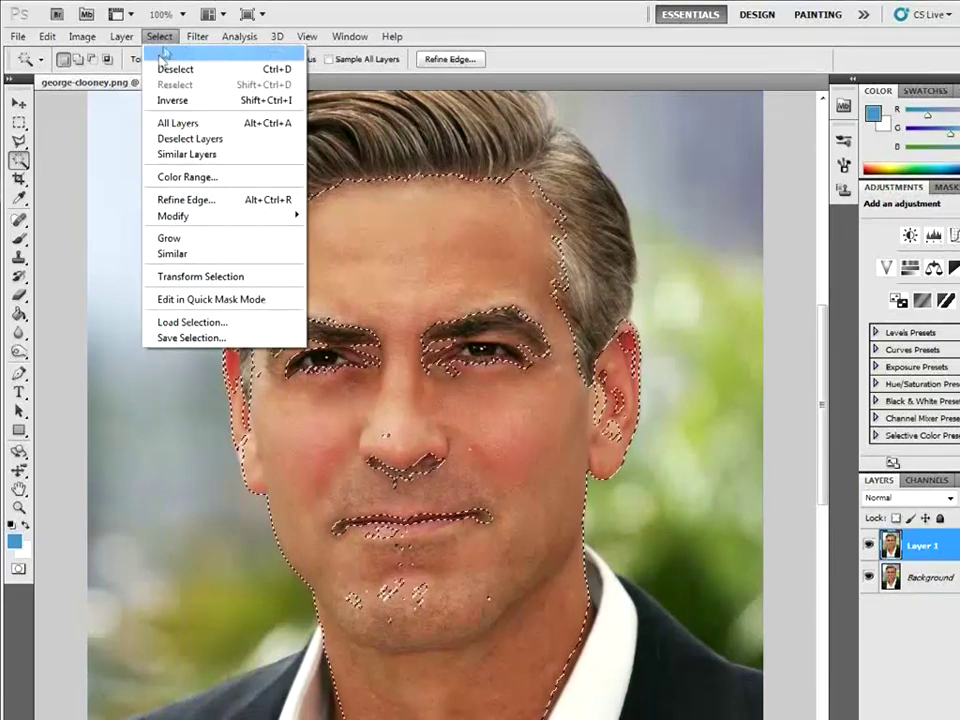
pyautogui.moveTo(222, 216)
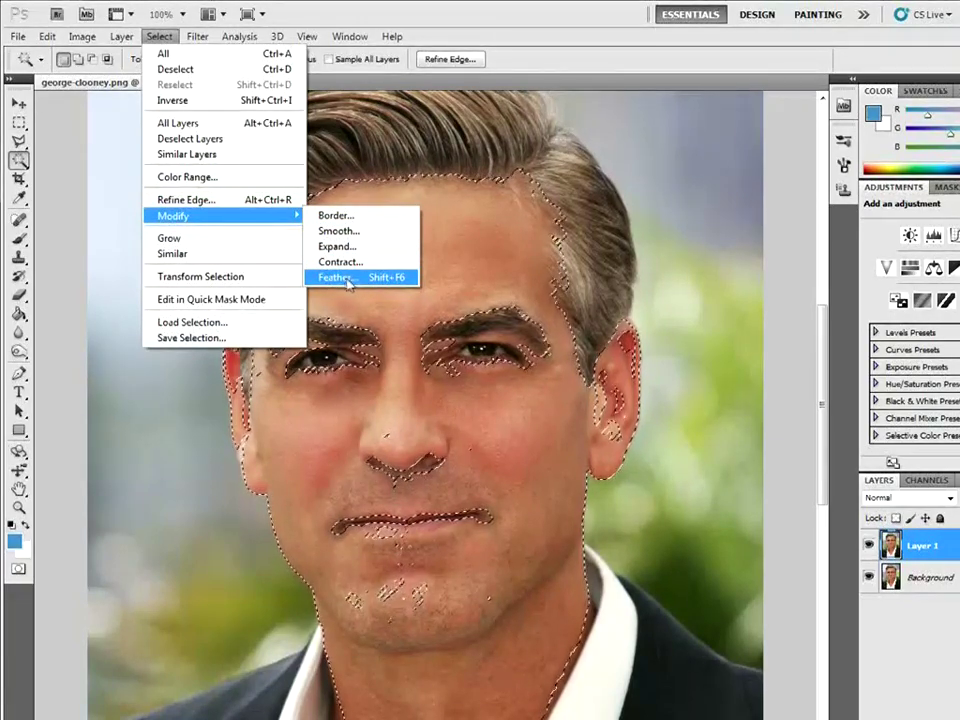
# Feather the skin selection by 3.1 pixels.
pyautogui.click(350, 279)
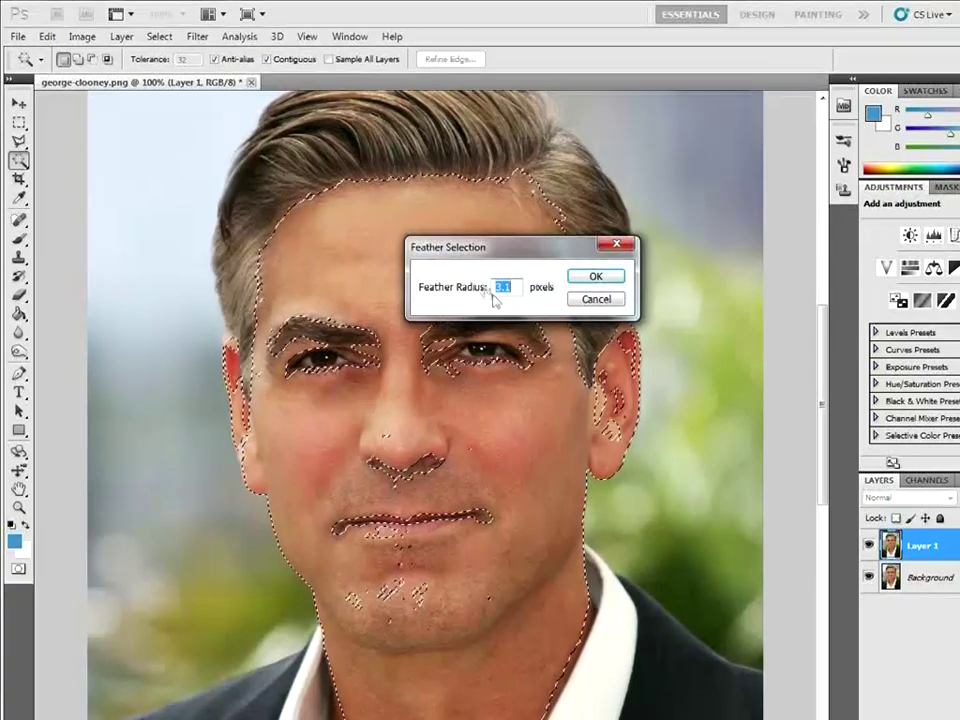
pyautogui.moveTo(516, 247); pyautogui.dragTo(666, 206)
pyautogui.click(664, 248)
pyautogui.press('Return')
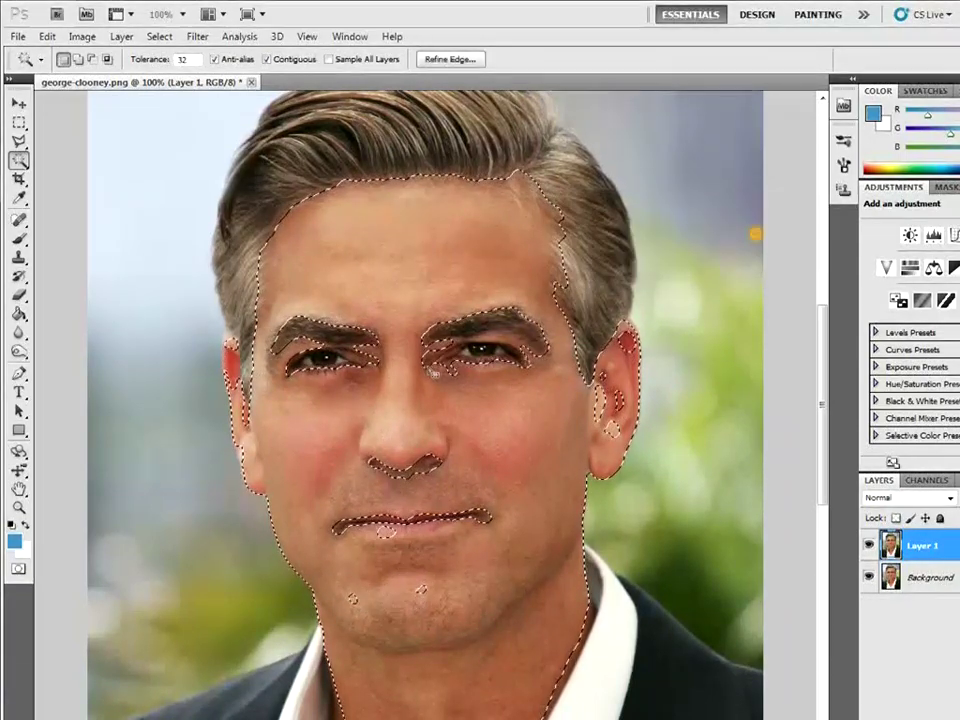
# Smooth the selected skin with Reduce Noise (Preserve Details 3%, Sharpen Details 30%).
pyautogui.click(205, 37)
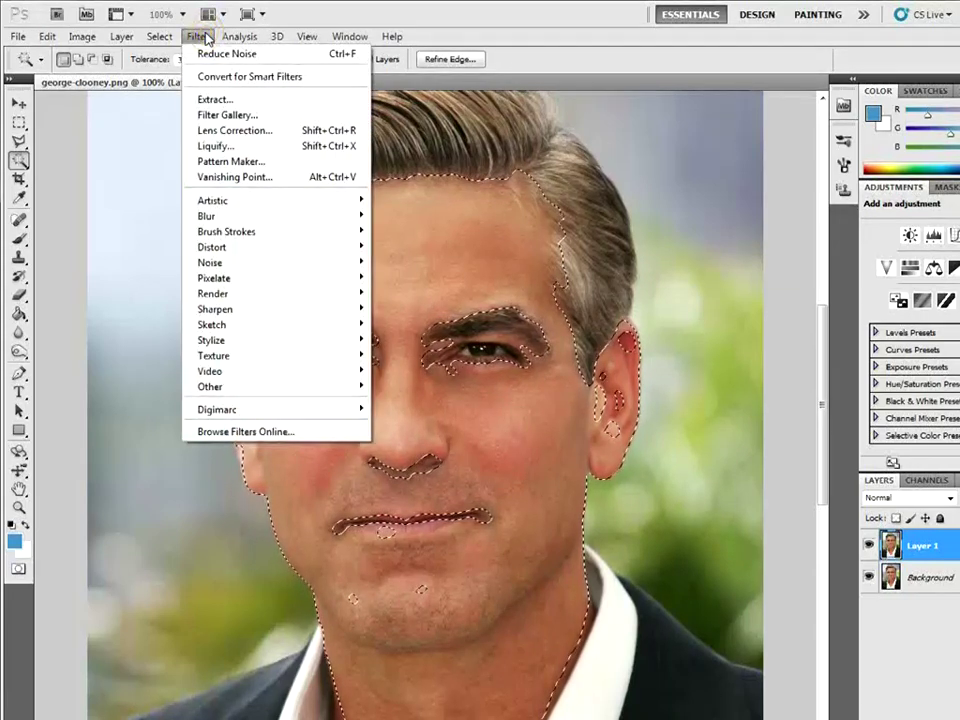
pyautogui.moveTo(272, 262)
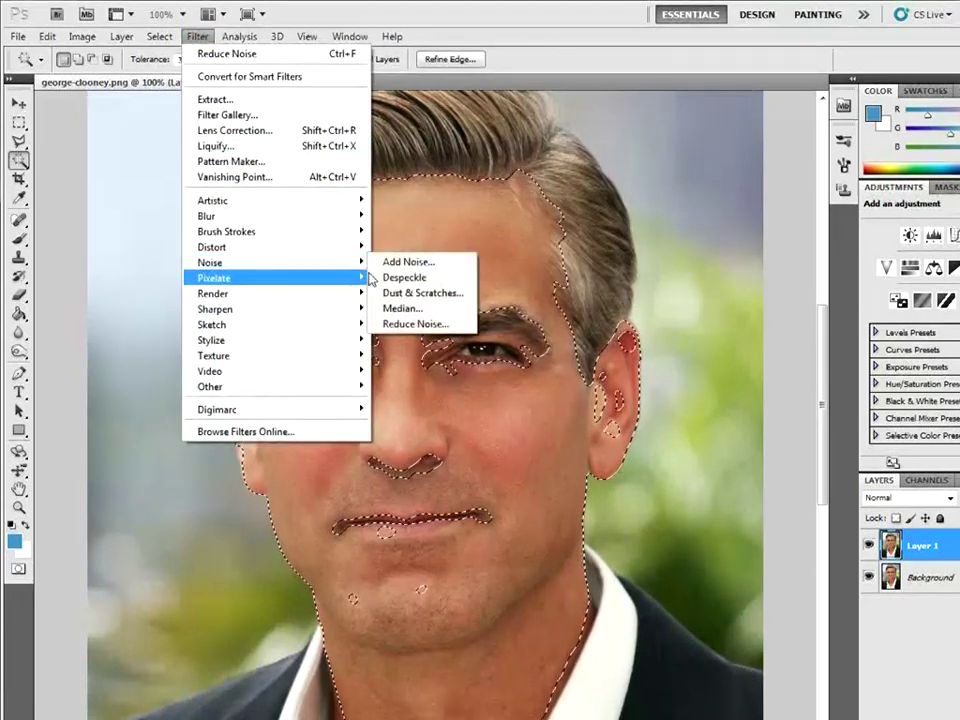
pyautogui.click(416, 325)
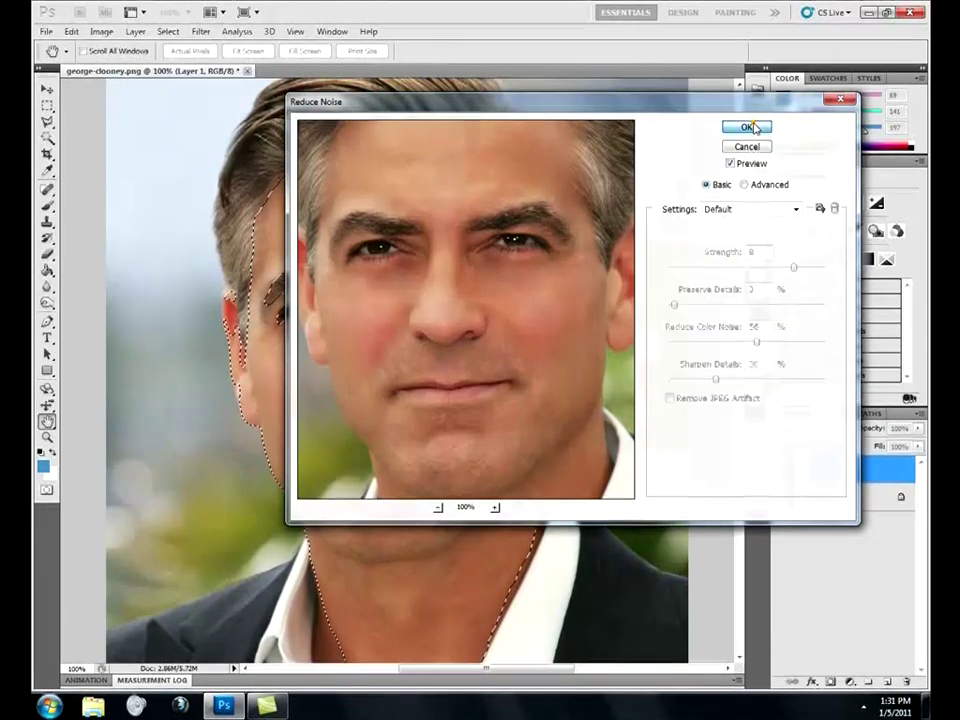
pyautogui.click(757, 126)
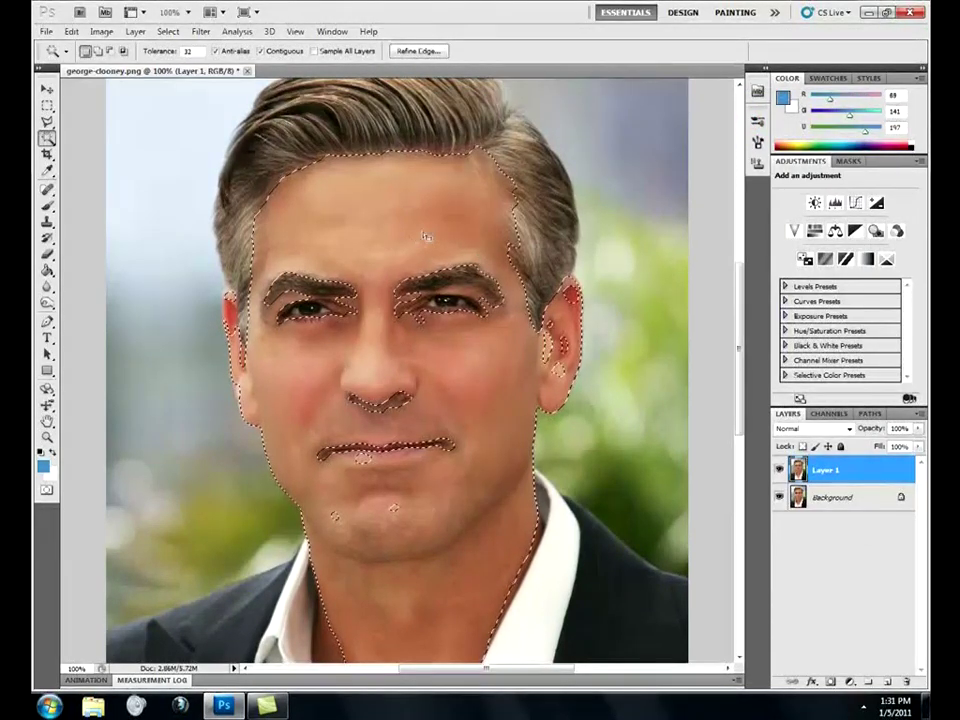
# Deselect, fit the photo on screen, and toggle Layer 1 off and on for a before/after view.
pyautogui.click(423, 231)
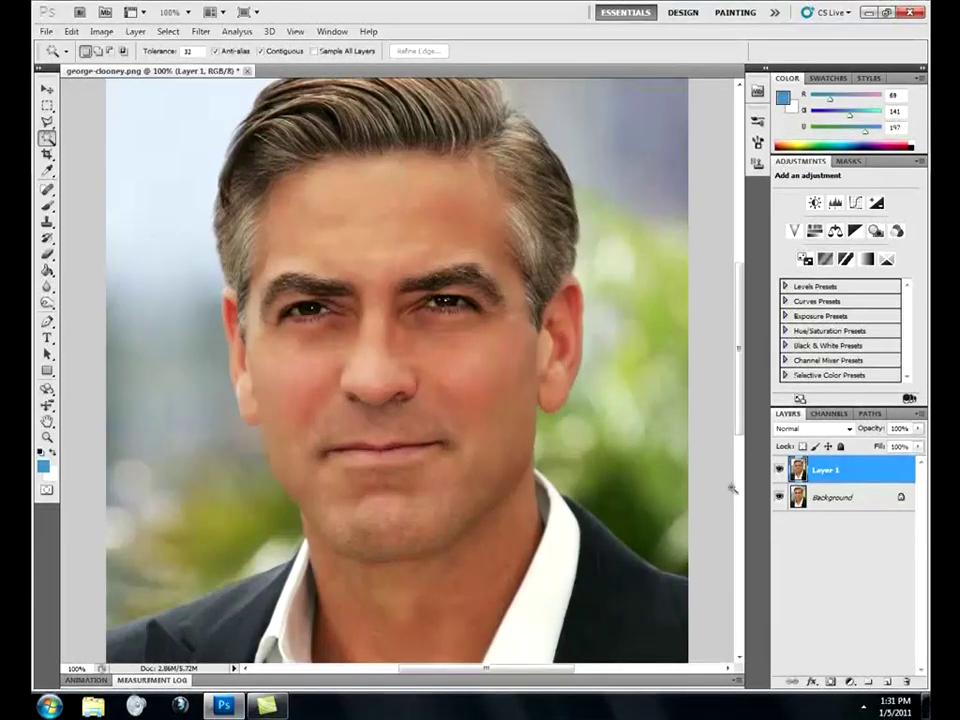
pyautogui.hotkey('ctrl', '0')
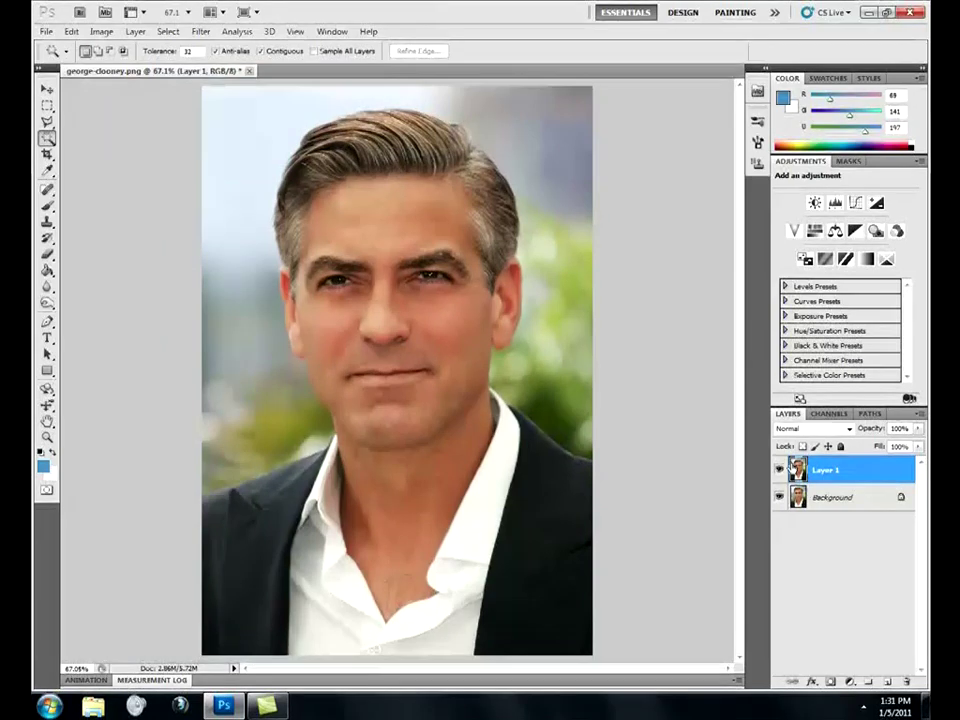
pyautogui.click(780, 473)
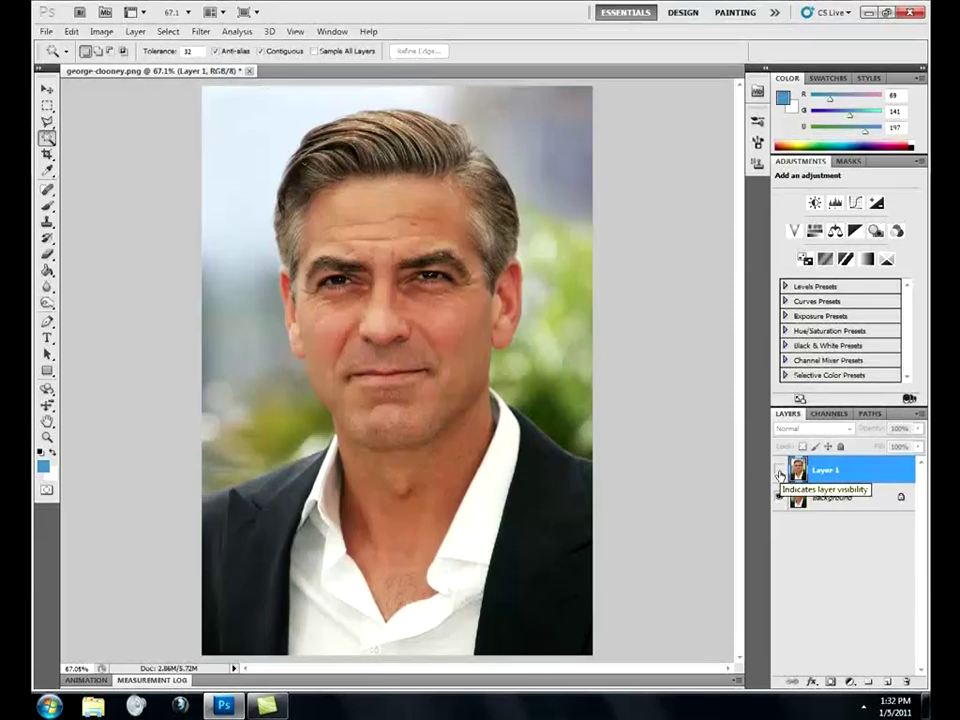
pyautogui.click(780, 473)
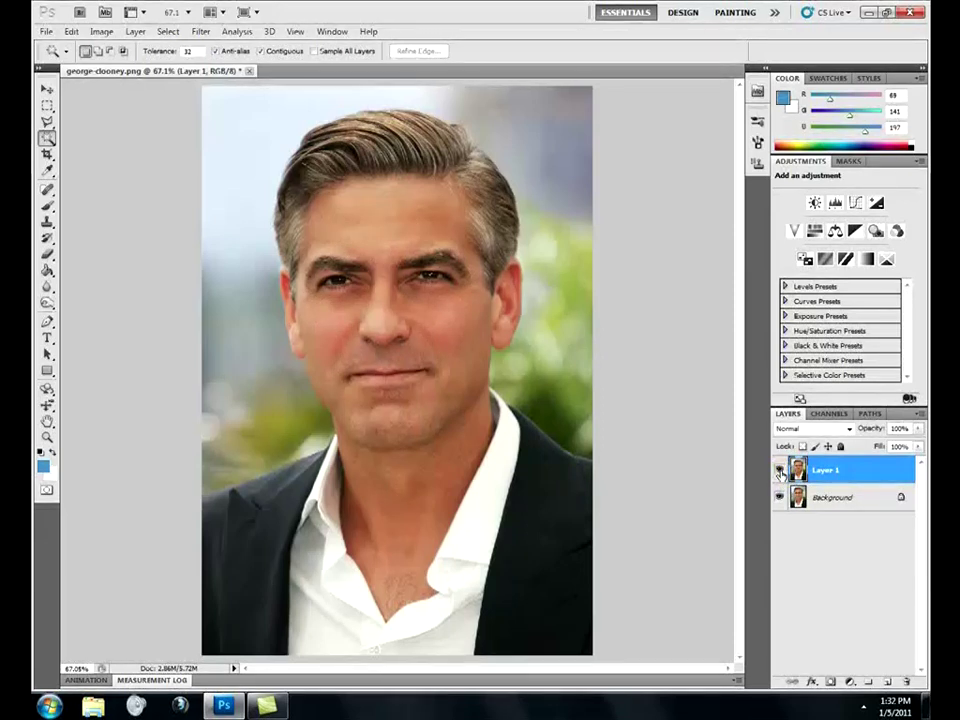